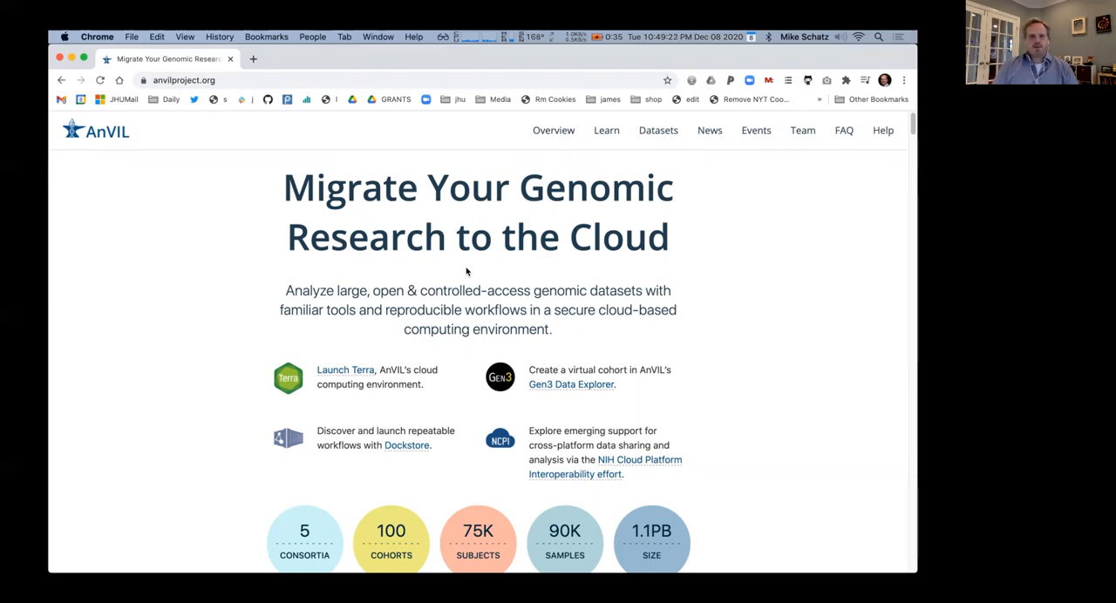
Review the Learn guides on Terra account setup and Google Billing, and look through the Getting Started with Galaxy tutorial
{"action": "left_click", "coordinate": [605, 132]}
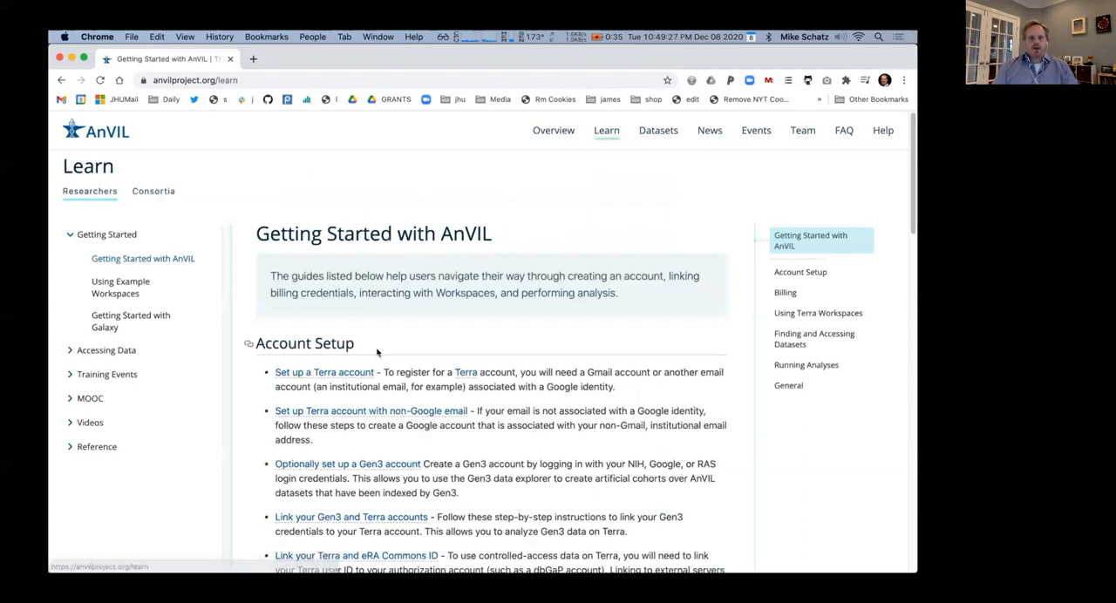
{"action": "left_click_drag", "start_coordinate": [375, 372], "coordinate": [275, 372]}
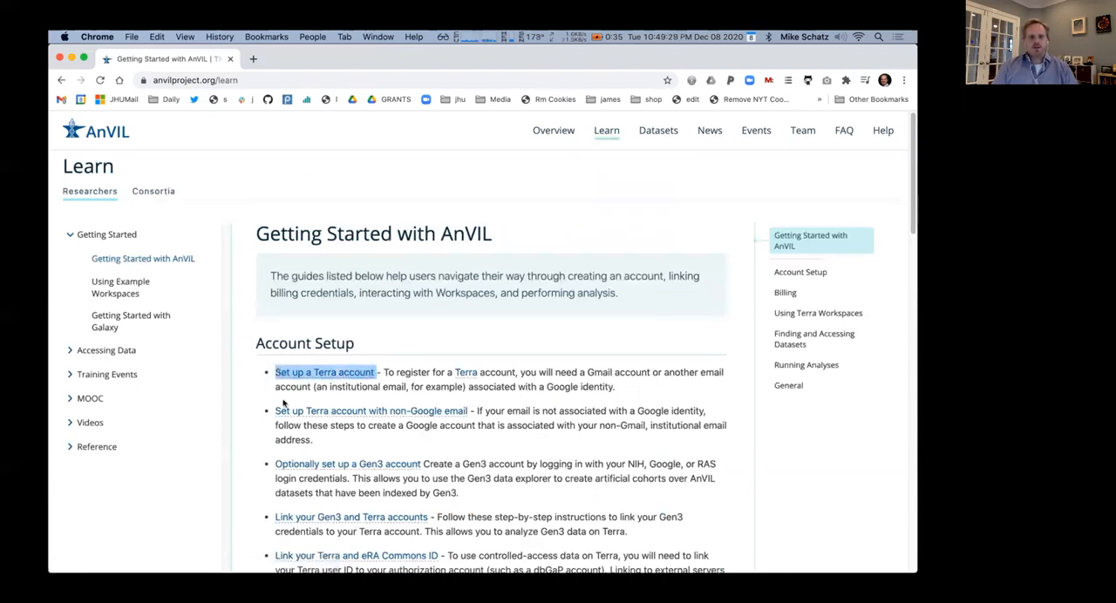
{"action": "scroll", "coordinate": [283, 401], "scroll_direction": "down", "scroll_amount": 5}
{"action": "scroll", "coordinate": [279, 393], "scroll_direction": "down", "scroll_amount": 2}
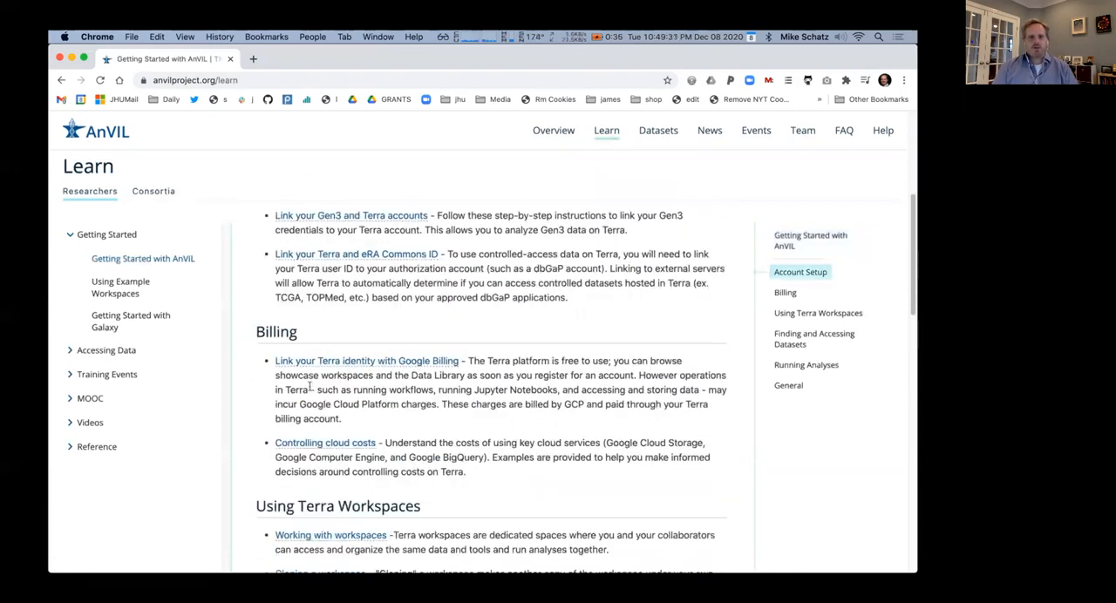
{"action": "left_click_drag", "start_coordinate": [462, 361], "coordinate": [276, 364]}
{"action": "left_click", "coordinate": [131, 319]}
{"action": "scroll", "coordinate": [484, 383], "scroll_direction": "down", "scroll_amount": 13}
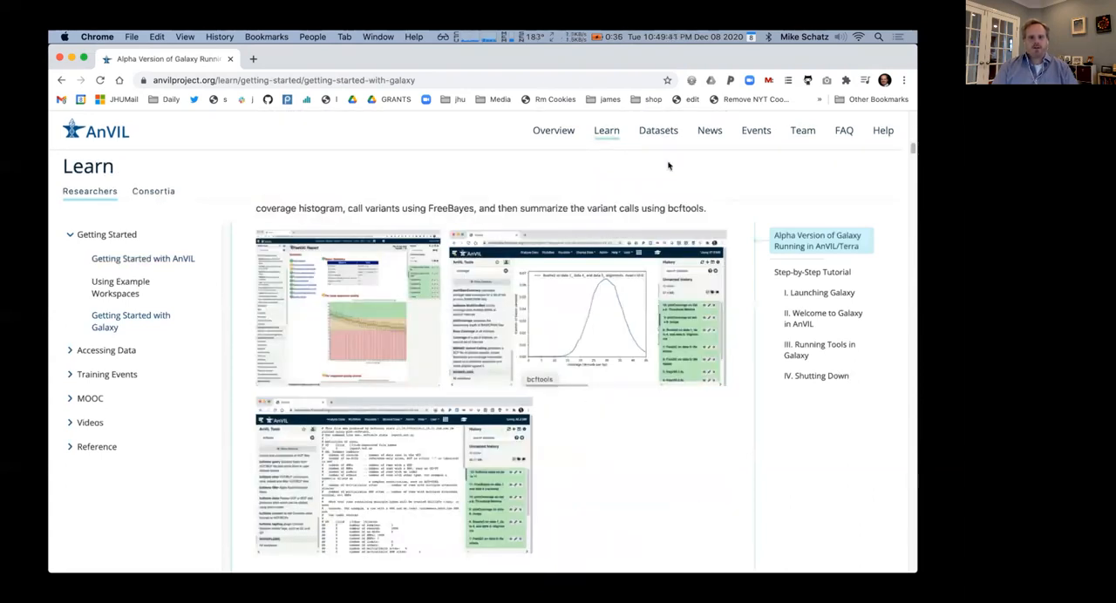
Open the Datasets catalog and examine the total subjects and data size in its search summary
{"action": "left_click", "coordinate": [656, 132]}
{"action": "scroll", "coordinate": [628, 224], "scroll_direction": "down", "scroll_amount": 5}
{"action": "double_click", "coordinate": [490, 481]}
{"action": "left_click_drag", "start_coordinate": [851, 481], "coordinate": [896, 487]}
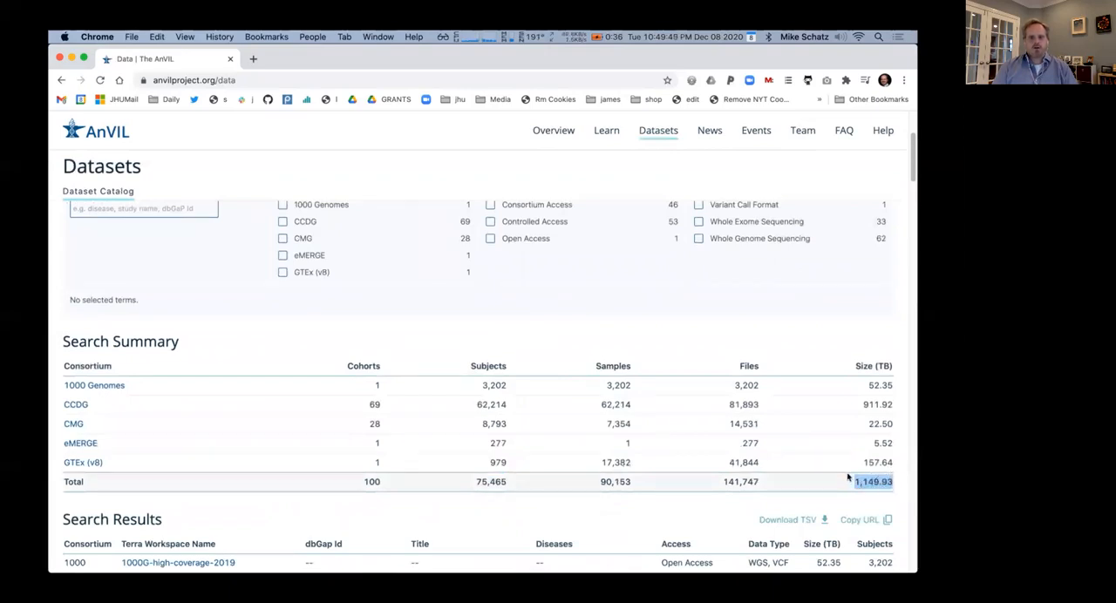
{"action": "scroll", "coordinate": [561, 430], "scroll_direction": "down", "scroll_amount": 3}
{"action": "scroll", "coordinate": [560, 433], "scroll_direction": "up", "scroll_amount": 5}
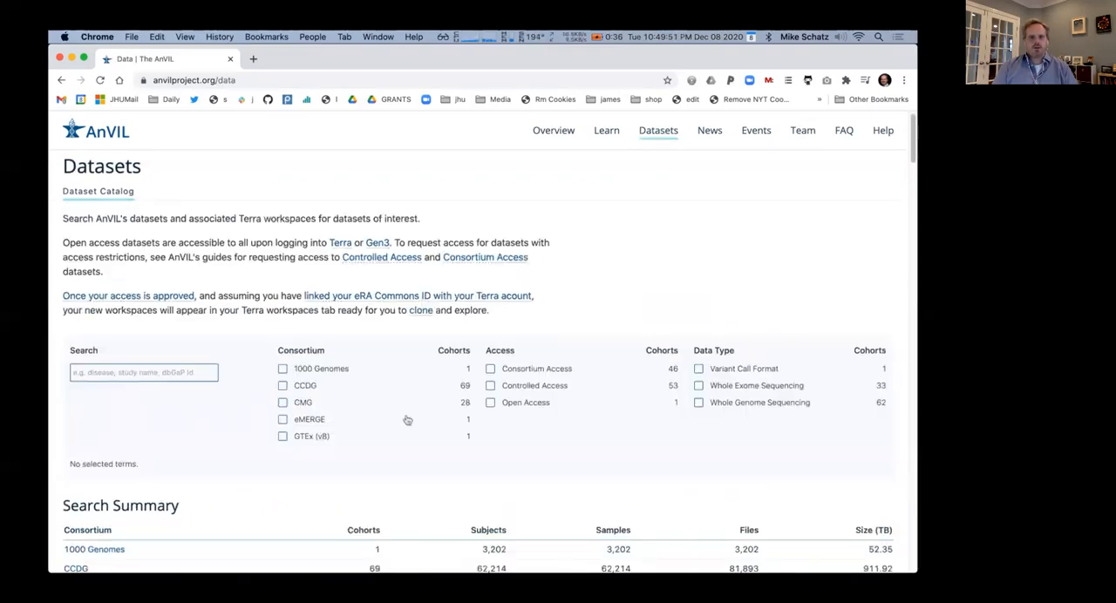
Search the dataset catalog for "autism" and examine the dbGap Id column of the search results
{"action": "left_click", "coordinate": [155, 374]}
{"action": "type", "text": "autism"}
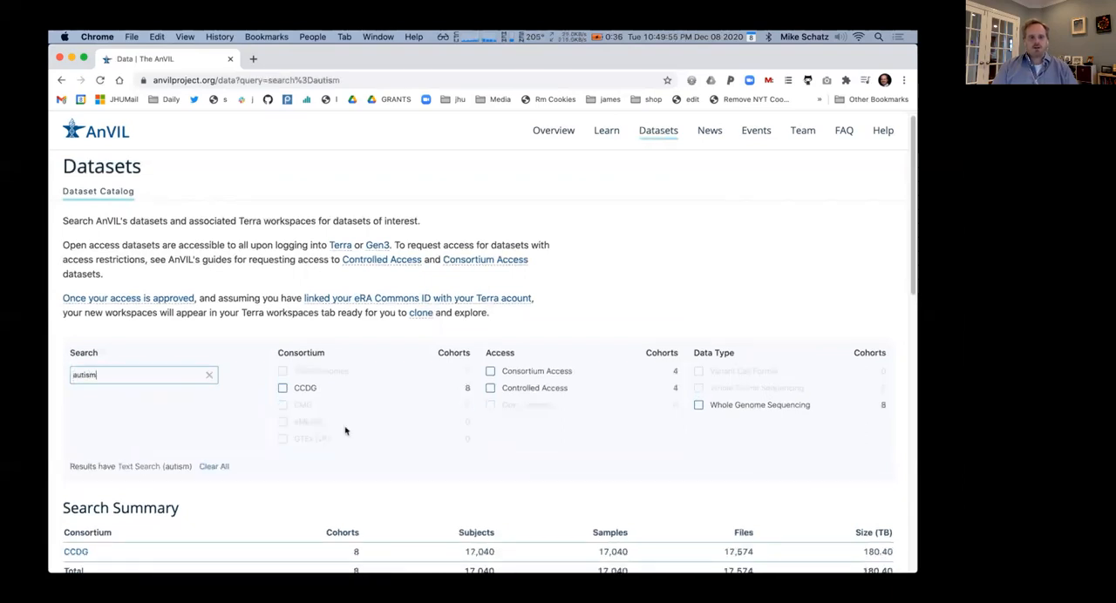
{"action": "scroll", "coordinate": [345, 431], "scroll_direction": "down", "scroll_amount": 5}
{"action": "scroll", "coordinate": [289, 440], "scroll_direction": "down", "scroll_amount": 4}
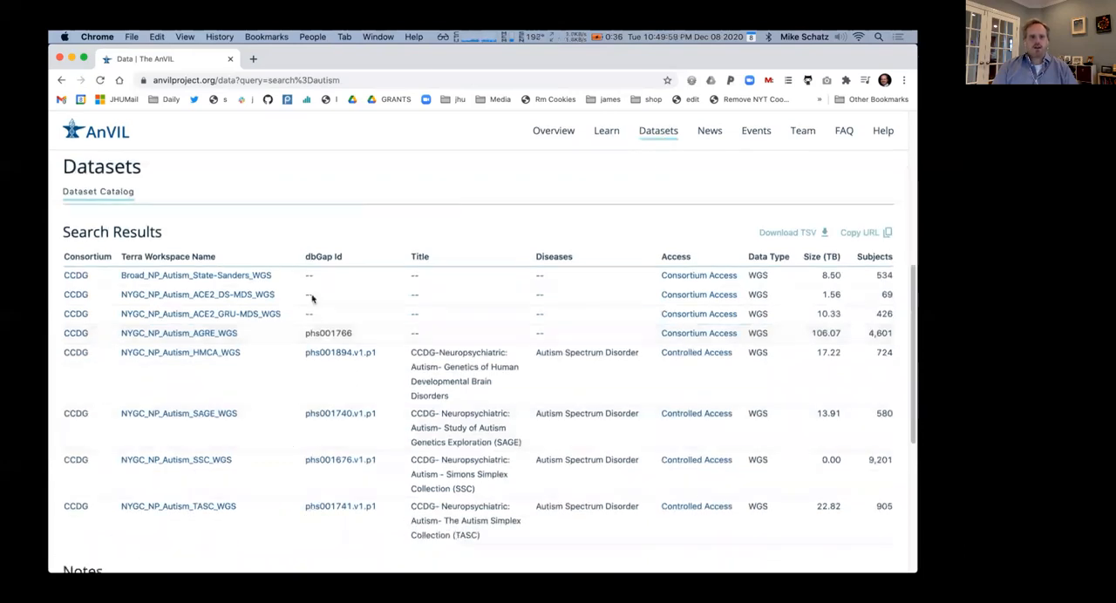
{"action": "left_click_drag", "start_coordinate": [343, 258], "coordinate": [304, 258]}
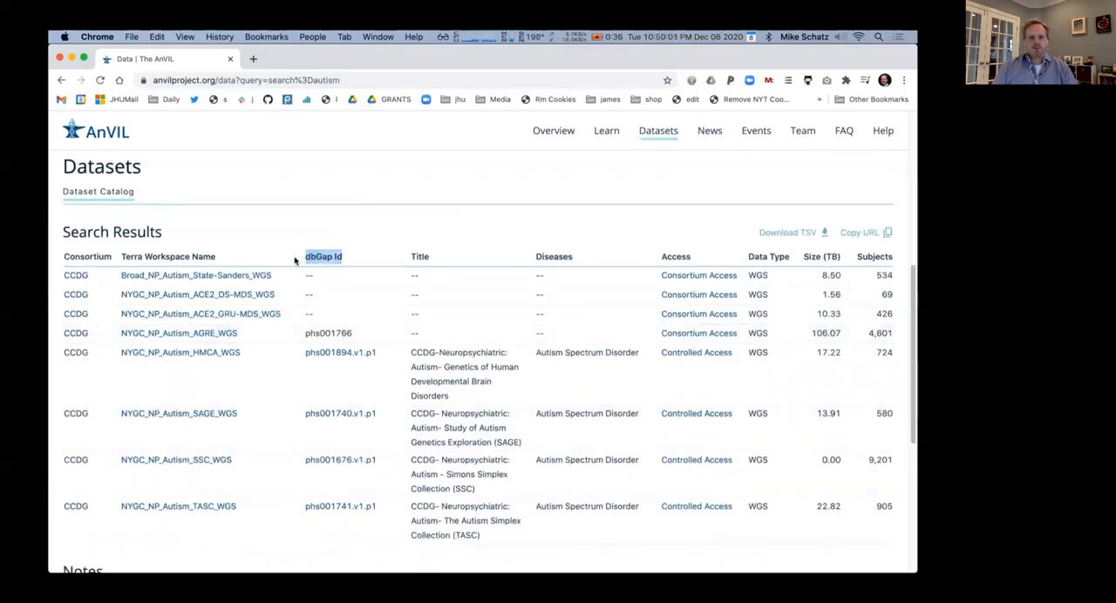
Launch Terra from the AnVIL home page and sign in with the existing Google account
{"action": "left_click", "coordinate": [96, 131]}
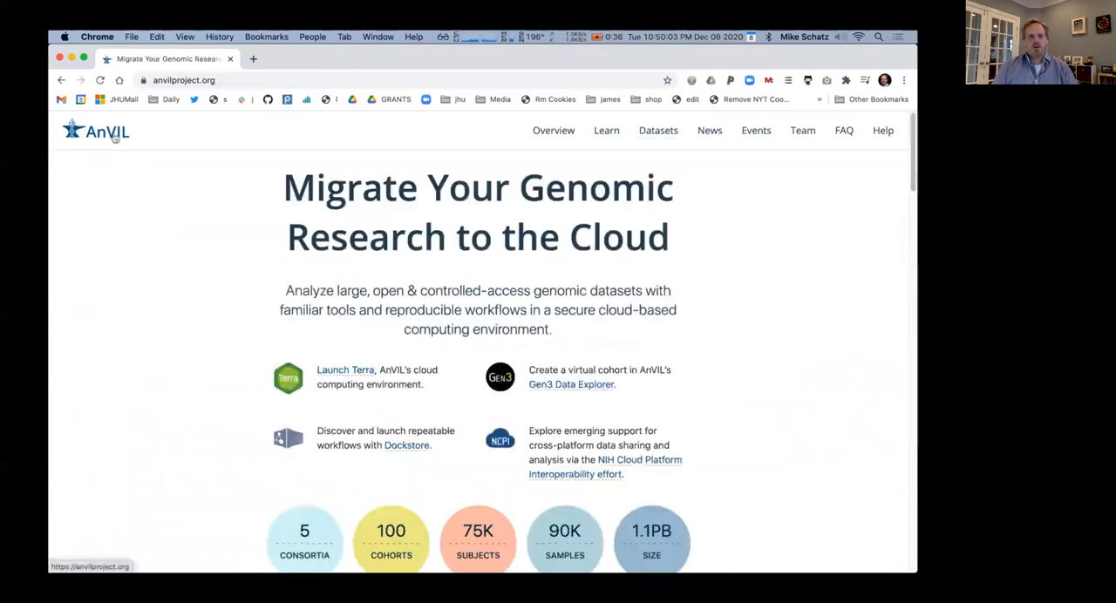
{"action": "left_click", "coordinate": [342, 374]}
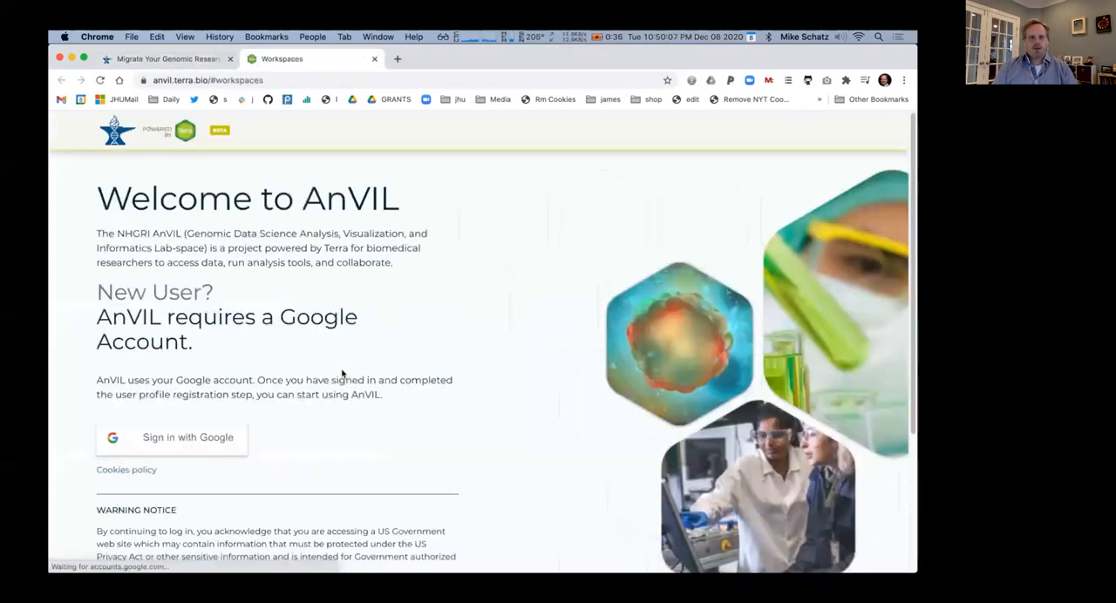
{"action": "left_click", "coordinate": [208, 438]}
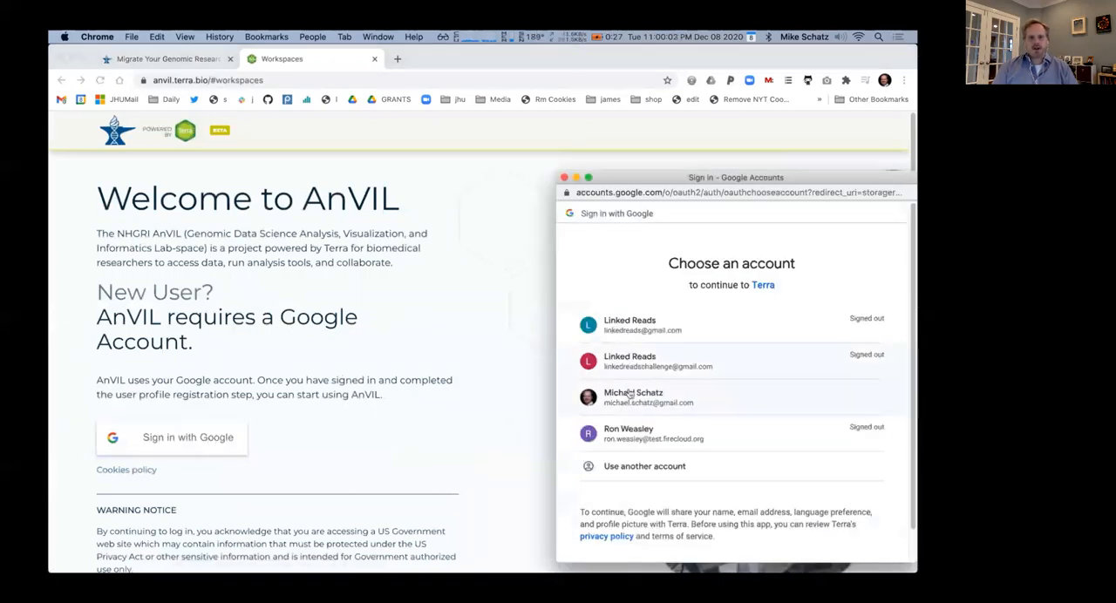
{"action": "left_click", "coordinate": [650, 401]}
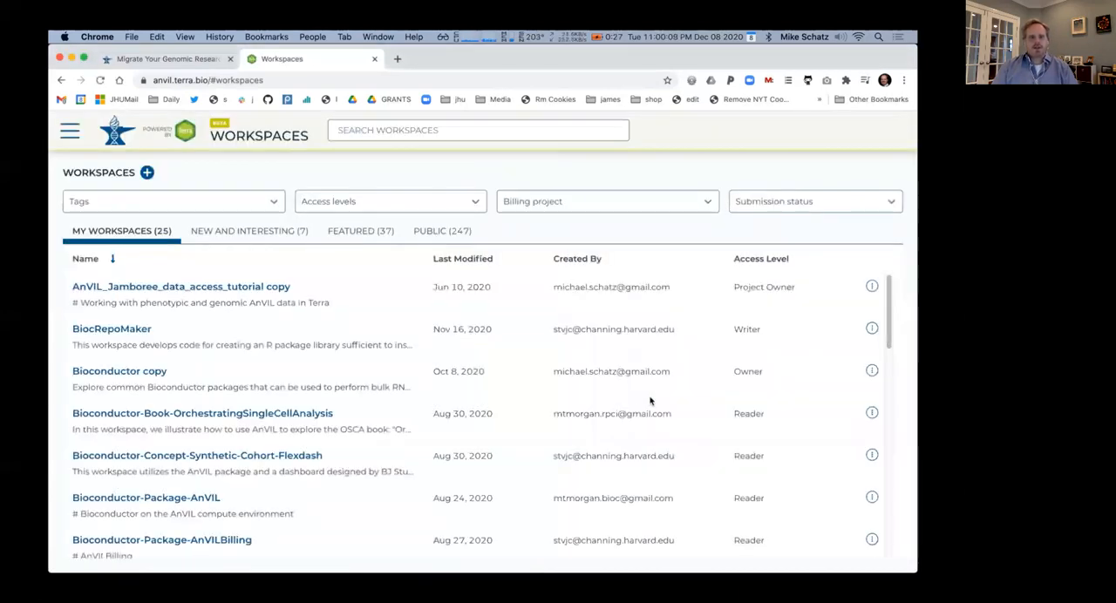
Open the featured workspace 2019_ASHG_Reproducible_GWAS-V2 and inspect its sample table and stored files
{"action": "left_click", "coordinate": [371, 232]}
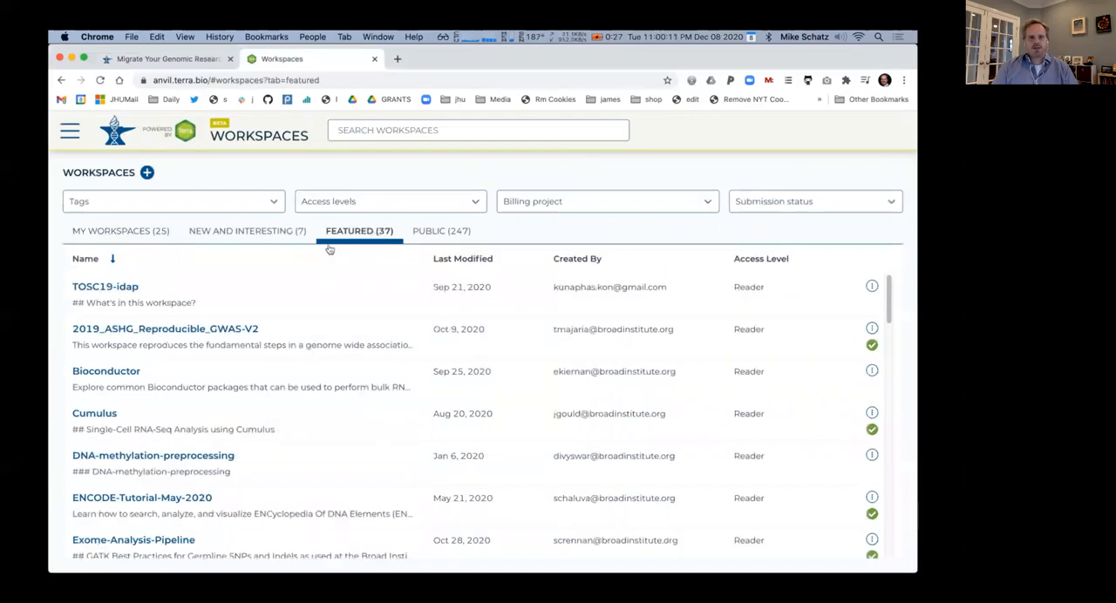
{"action": "left_click", "coordinate": [204, 328]}
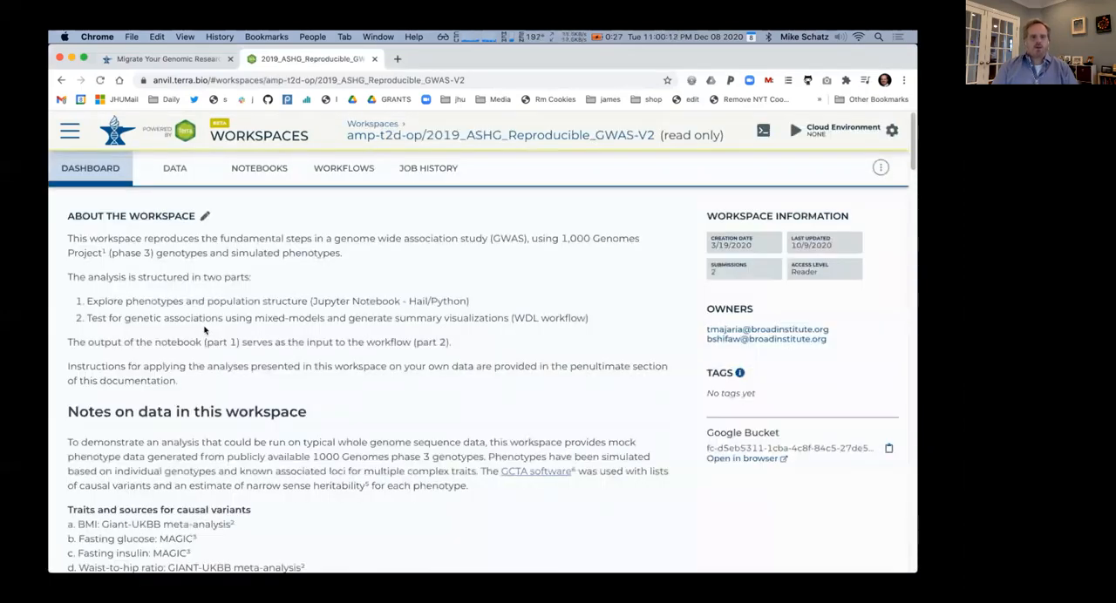
{"action": "left_click", "coordinate": [178, 172]}
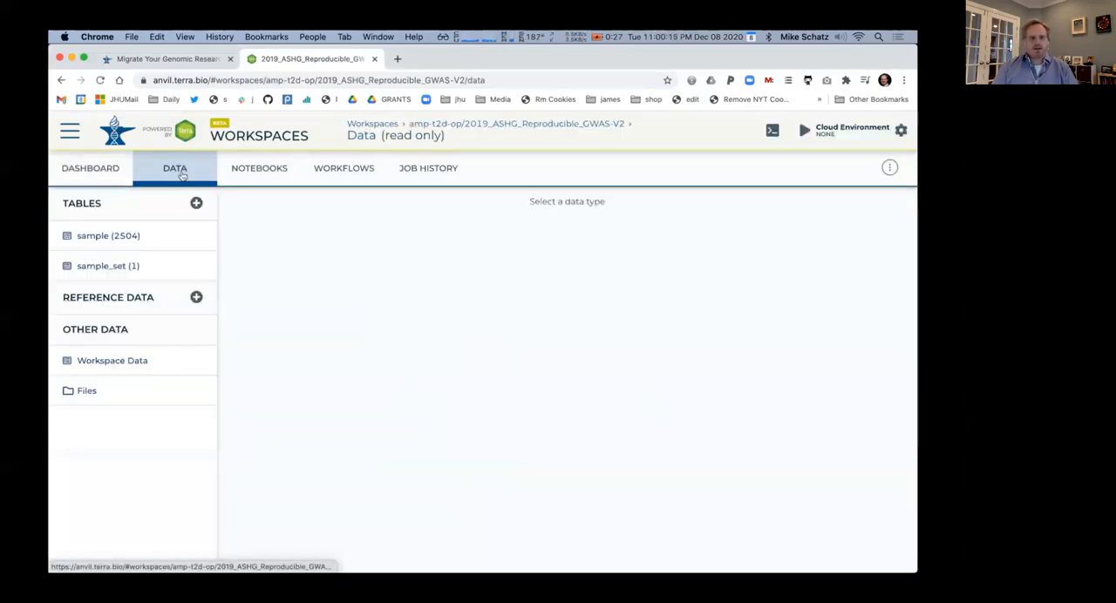
{"action": "left_click", "coordinate": [120, 235]}
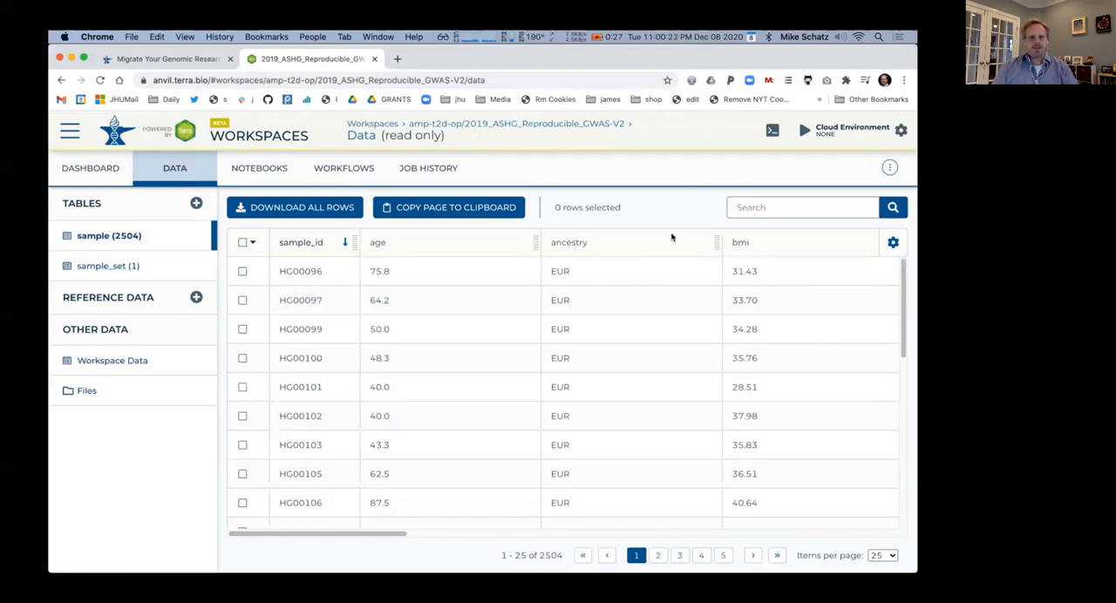
{"action": "left_click", "coordinate": [87, 391]}
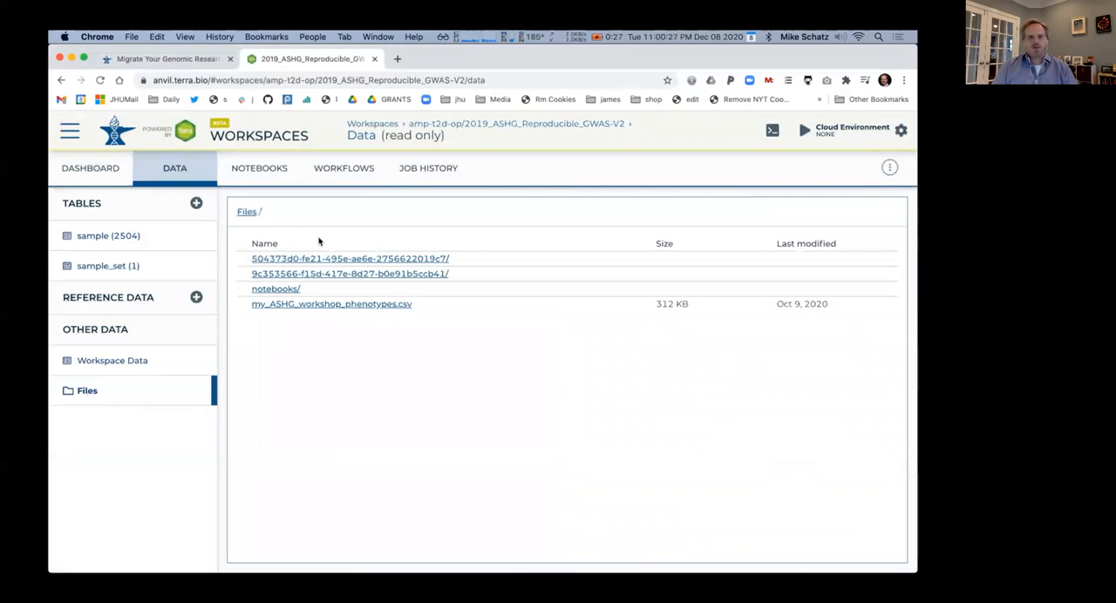
Preview the GWAS_initial_analysis_blank notebook in the workspace, then return to the notebook list
{"action": "left_click", "coordinate": [266, 170]}
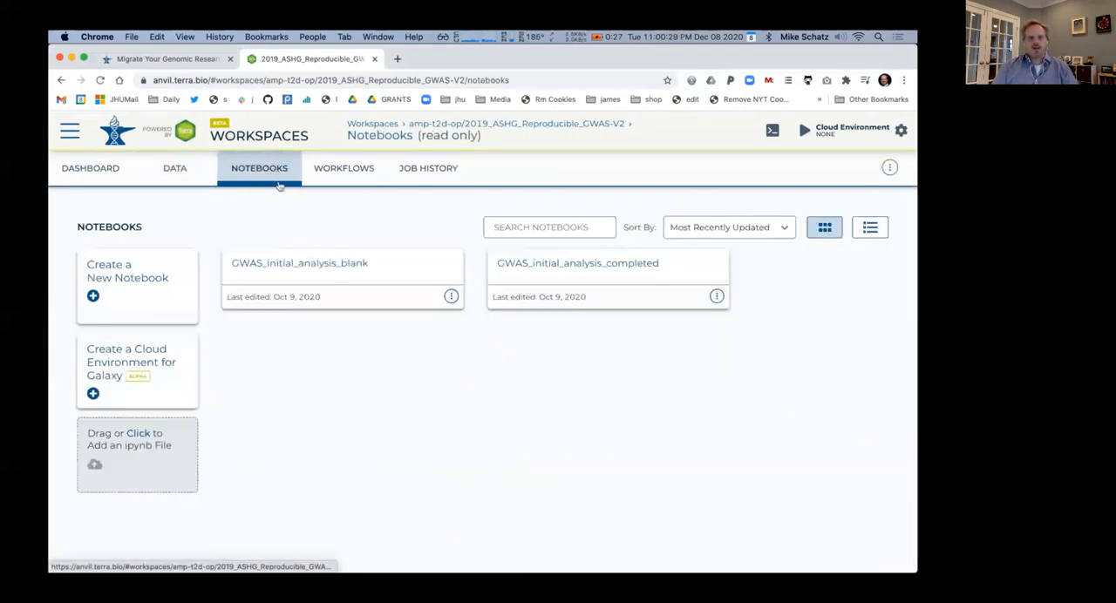
{"action": "left_click", "coordinate": [299, 267]}
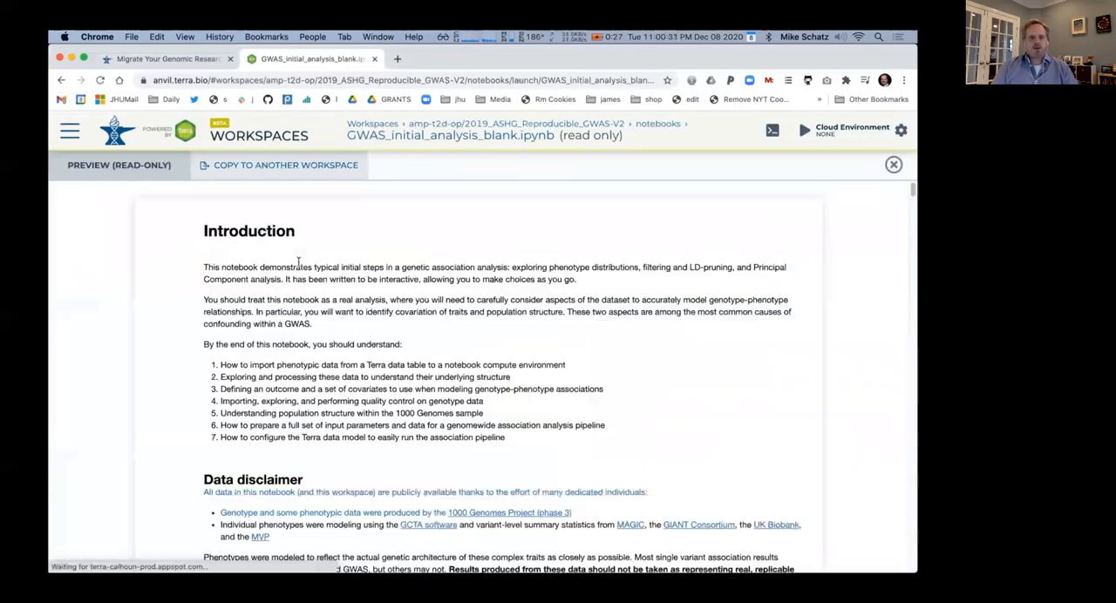
{"action": "scroll", "coordinate": [298, 261], "scroll_direction": "down", "scroll_amount": 8}
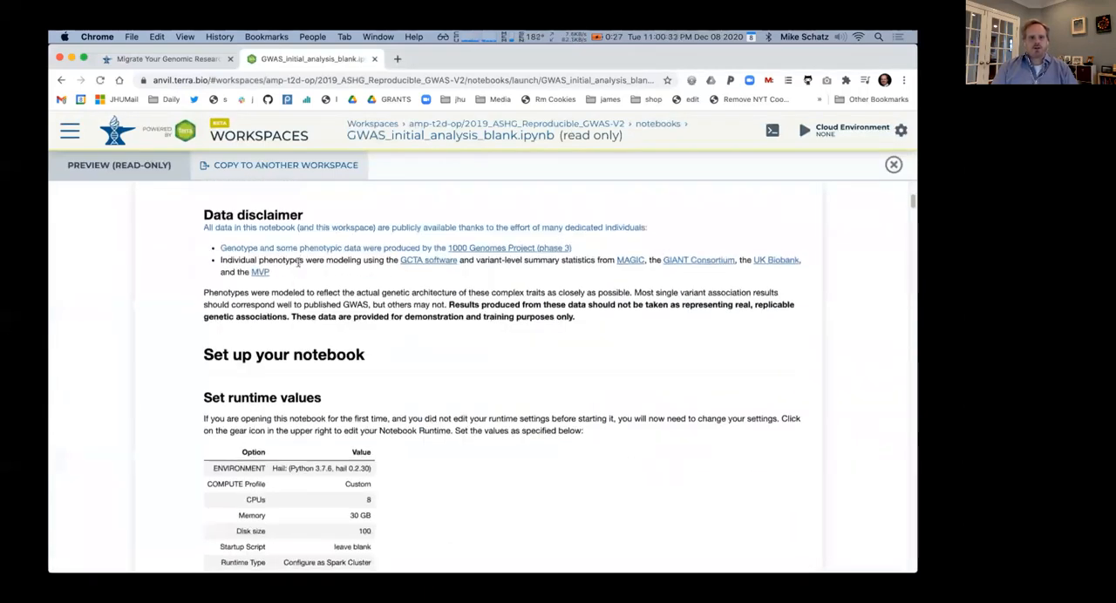
{"action": "scroll", "coordinate": [297, 262], "scroll_direction": "down", "scroll_amount": 10}
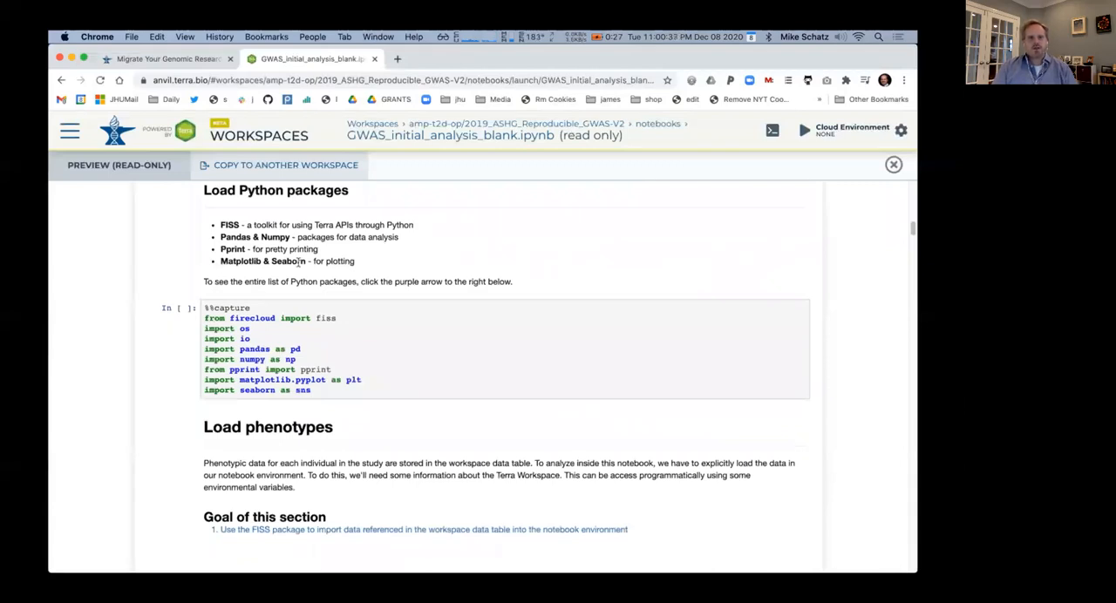
{"action": "left_click", "coordinate": [61, 79]}
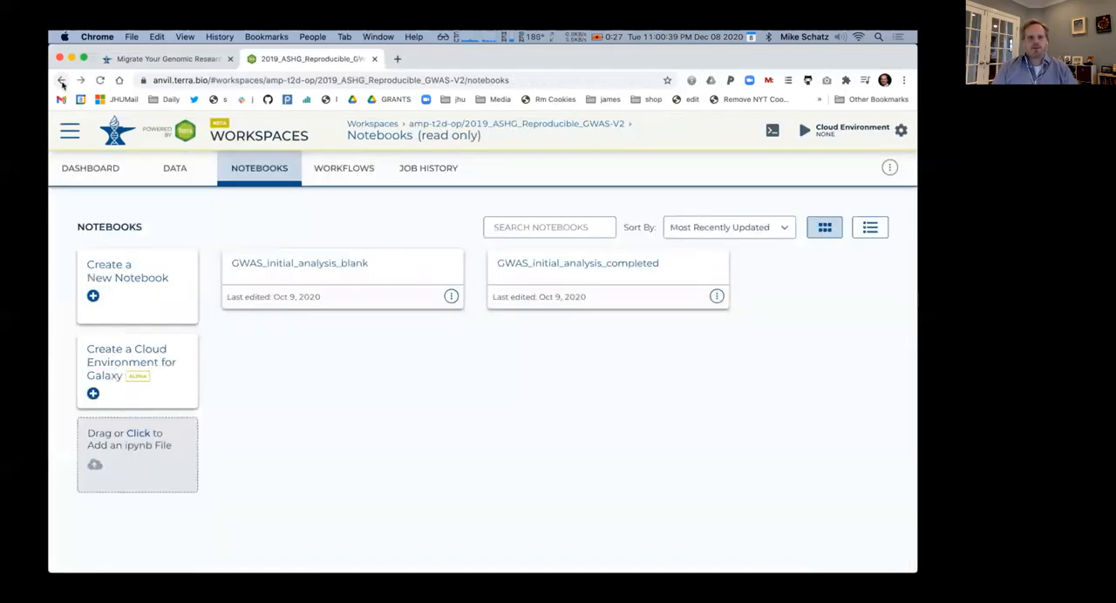
Open the genesis_GWAS workflow in the workspace and examine its script
{"action": "left_click", "coordinate": [341, 170]}
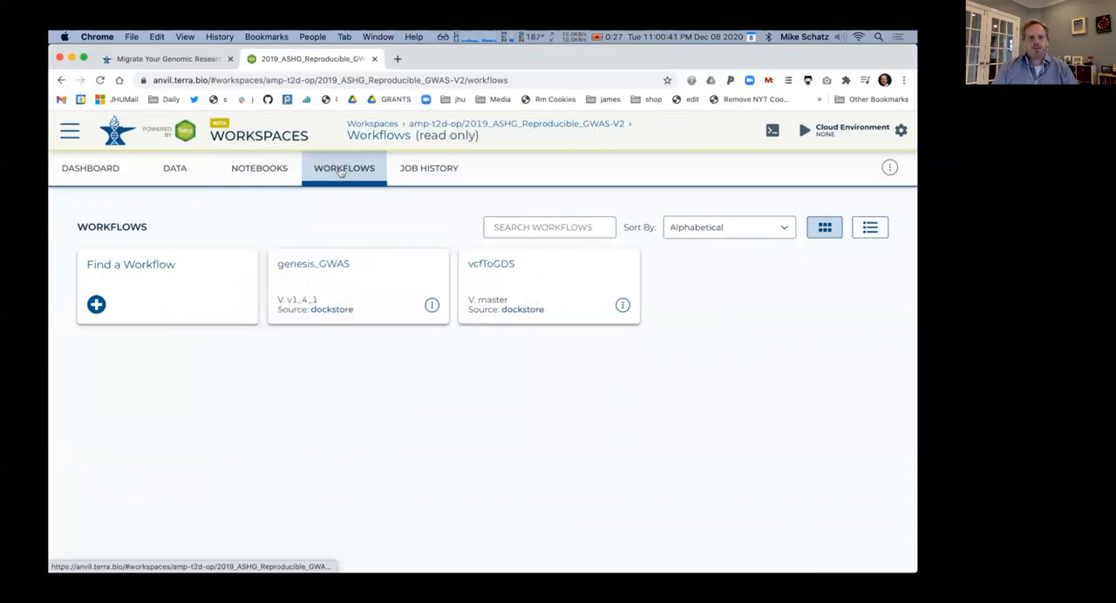
{"action": "left_click", "coordinate": [335, 269]}
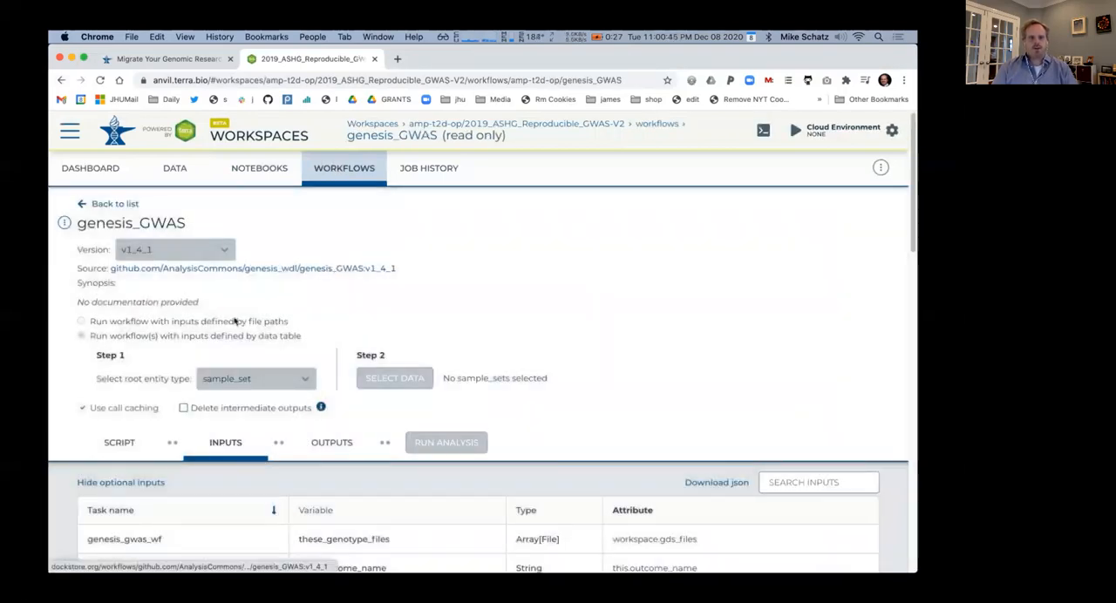
{"action": "left_click", "coordinate": [126, 443]}
{"action": "scroll", "coordinate": [60, 409], "scroll_direction": "down", "scroll_amount": 5}
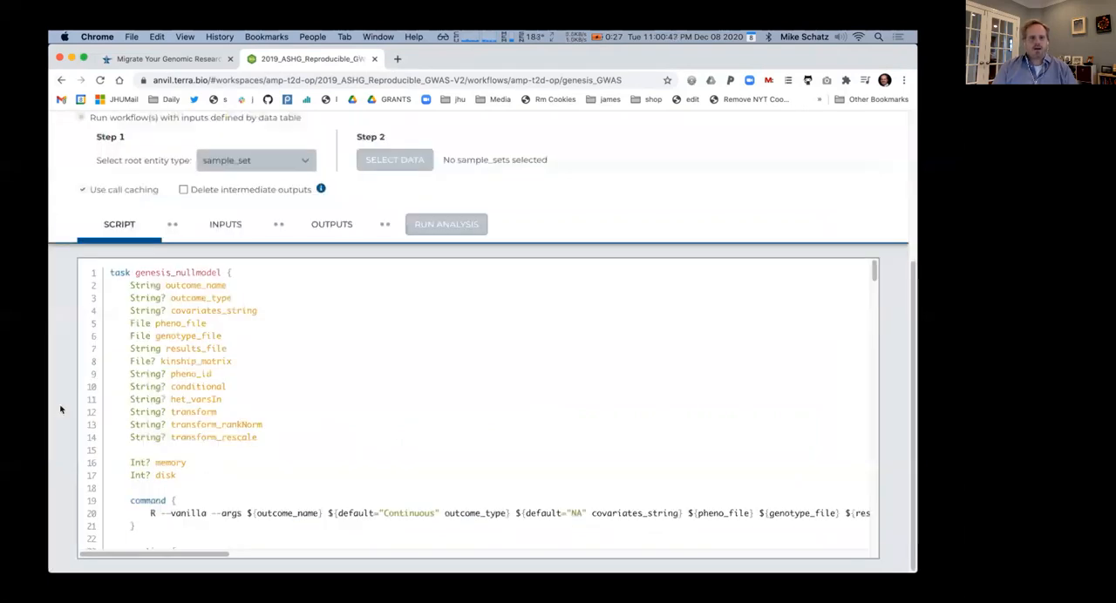
{"action": "scroll", "coordinate": [60, 409], "scroll_direction": "up", "scroll_amount": 5}
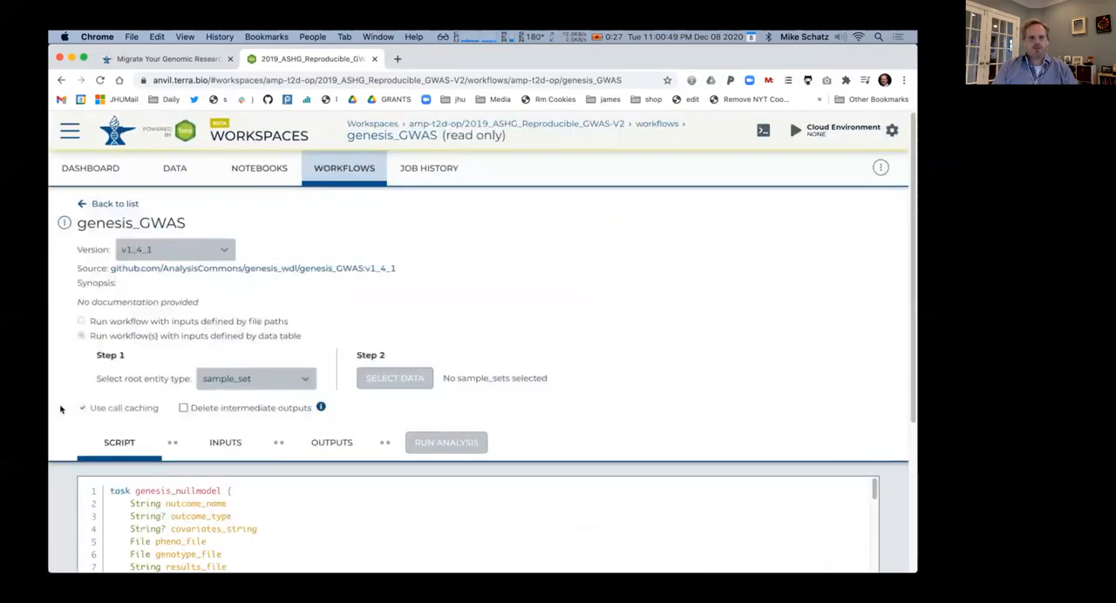
Return to the workspace list and create a new workspace named LaunchGalaxy under the anvil-tool-development billing project
{"action": "left_click", "coordinate": [69, 133]}
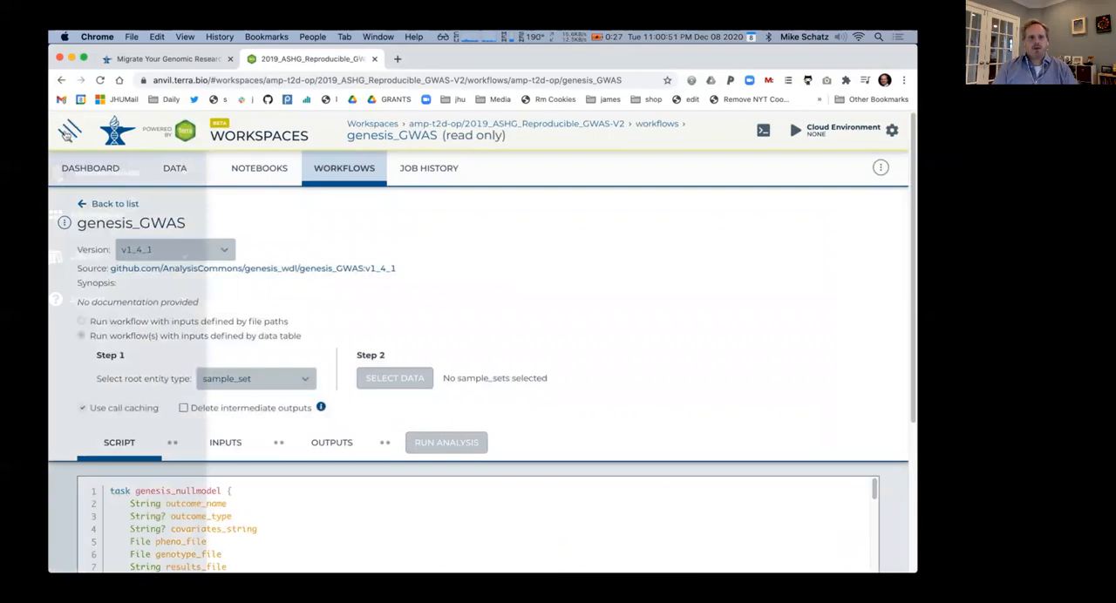
{"action": "left_click", "coordinate": [113, 215]}
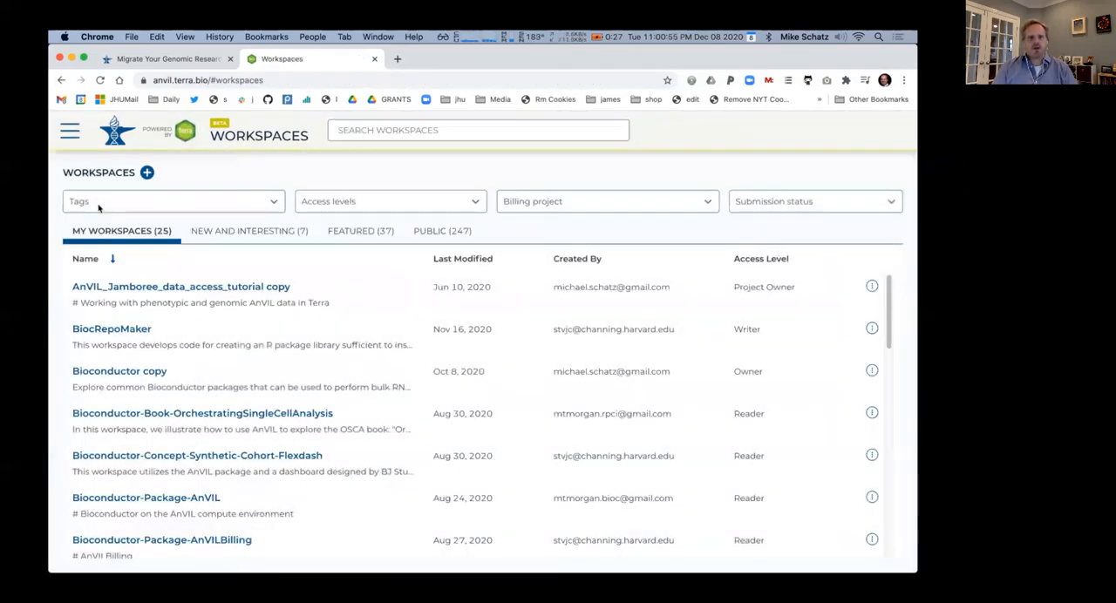
{"action": "left_click", "coordinate": [147, 172]}
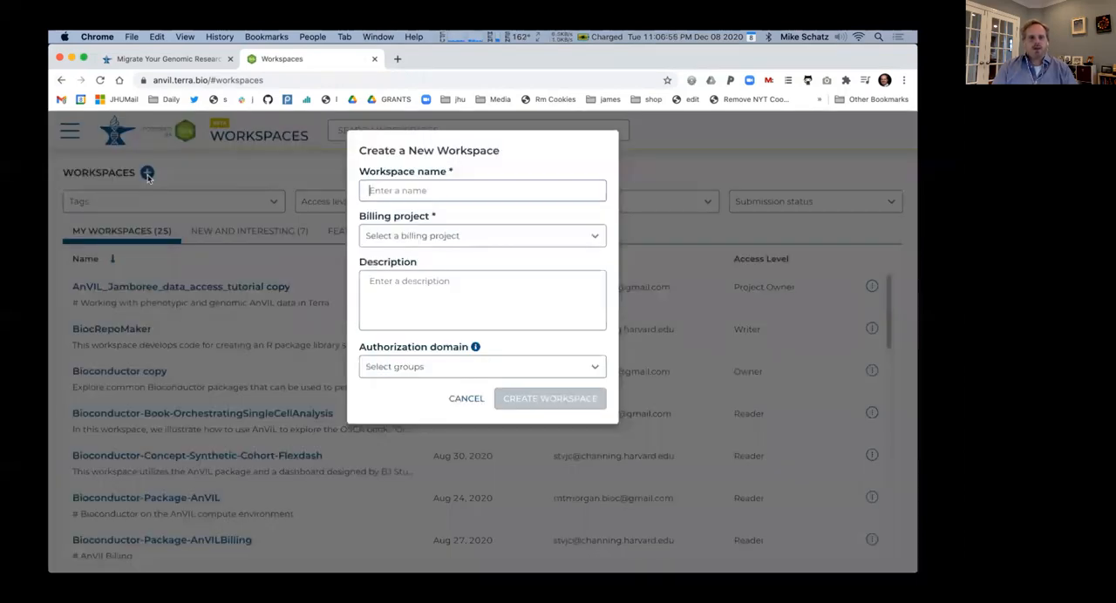
{"action": "type", "text": "LaunchGalaxy"}
{"action": "left_click", "coordinate": [446, 237]}
{"action": "left_click", "coordinate": [451, 265]}
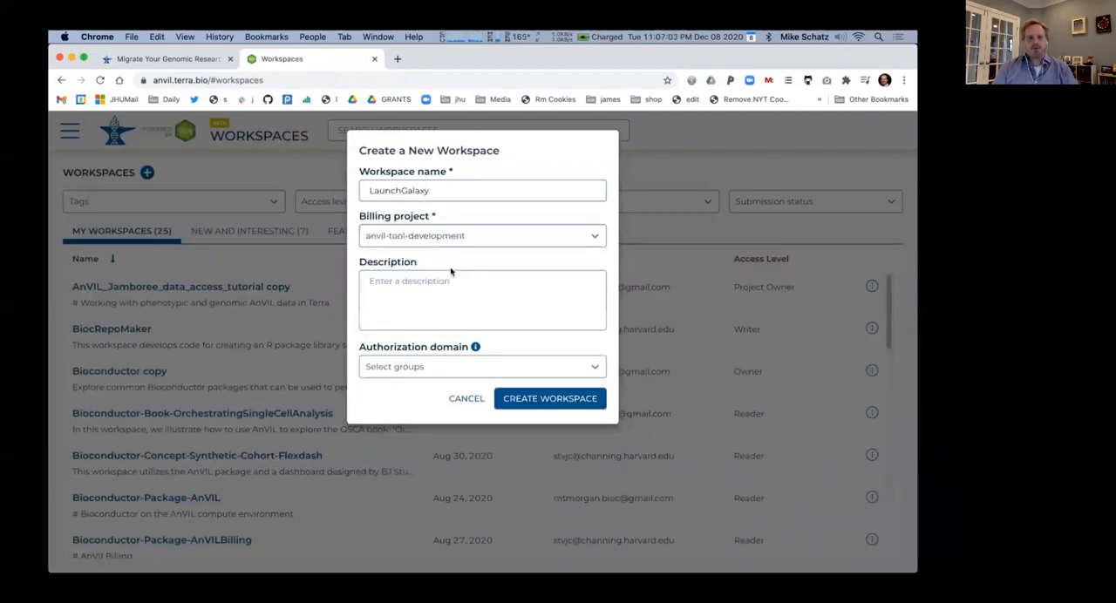
{"action": "left_click", "coordinate": [556, 405]}
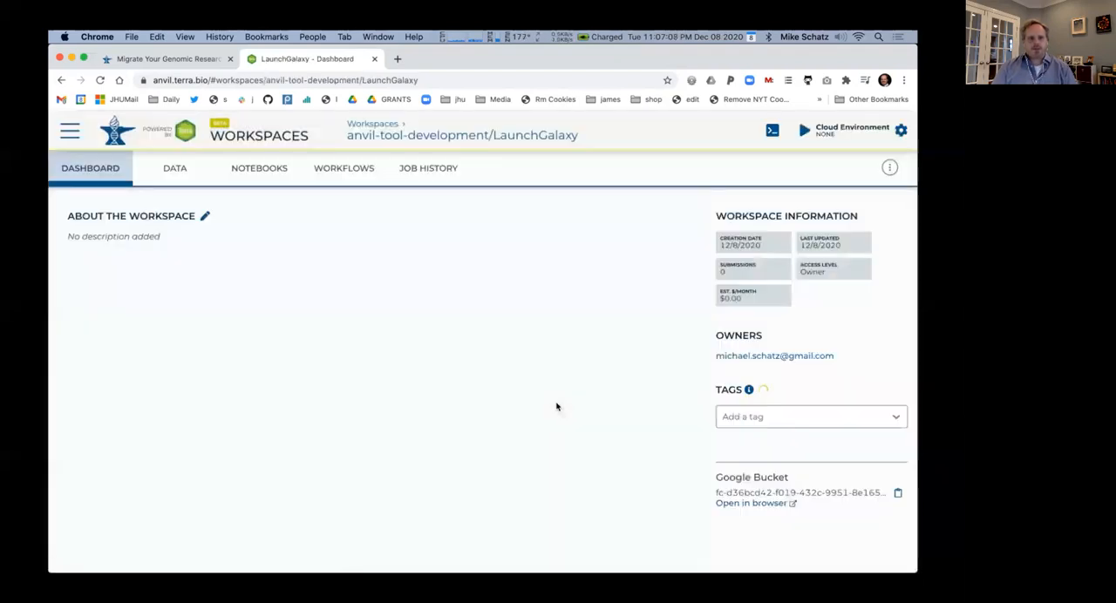
Create a cloud environment for Galaxy in the LaunchGalaxy workspace with the offered compute settings
{"action": "left_click", "coordinate": [269, 173]}
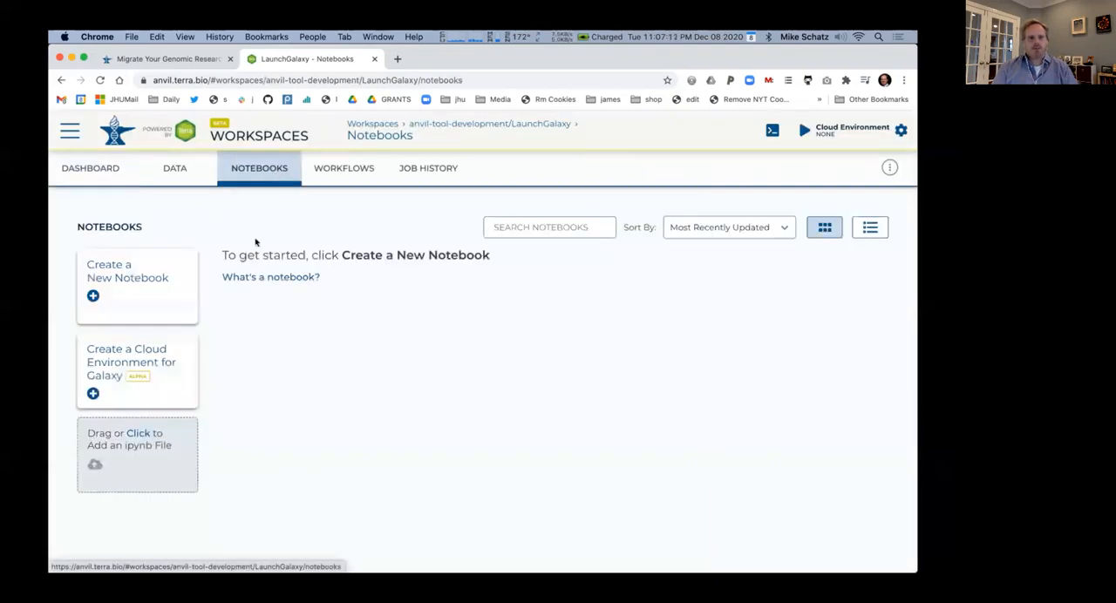
{"action": "left_click", "coordinate": [143, 360]}
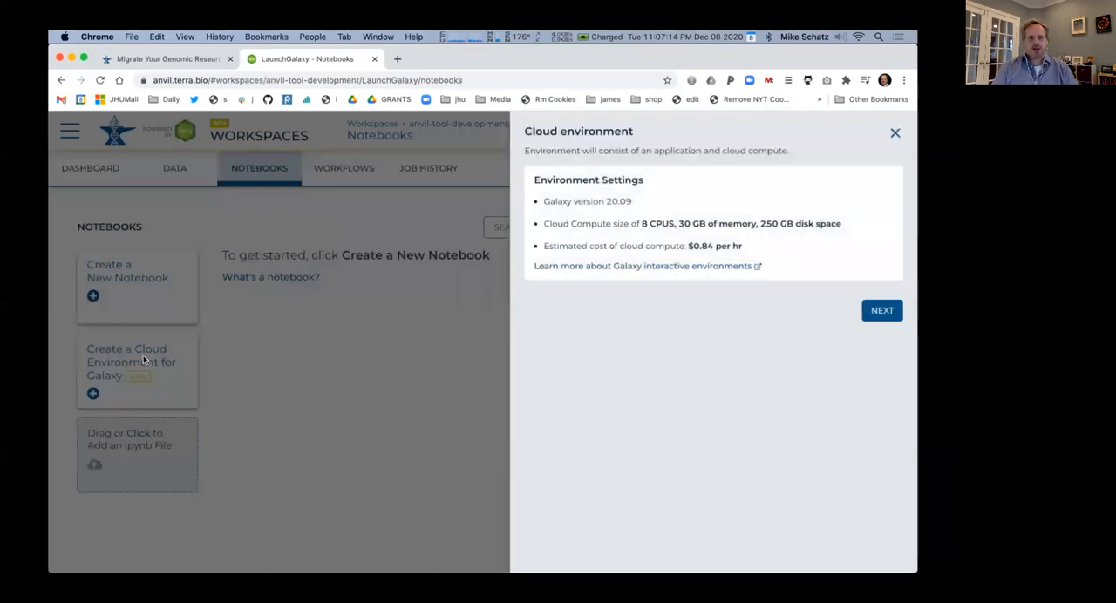
{"action": "left_click_drag", "start_coordinate": [665, 247], "coordinate": [758, 253]}
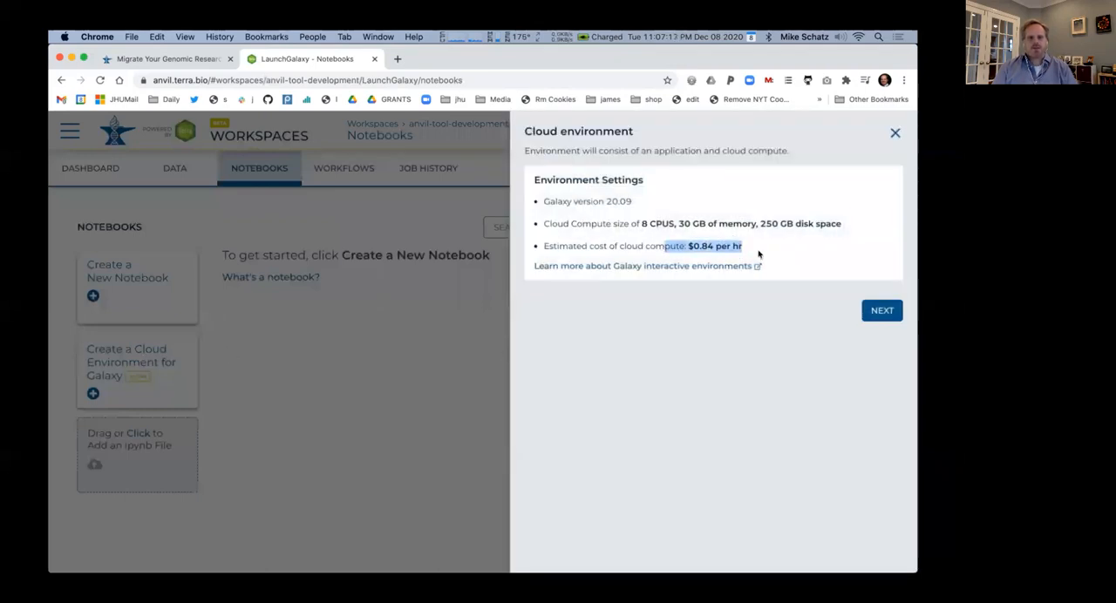
{"action": "left_click", "coordinate": [897, 316]}
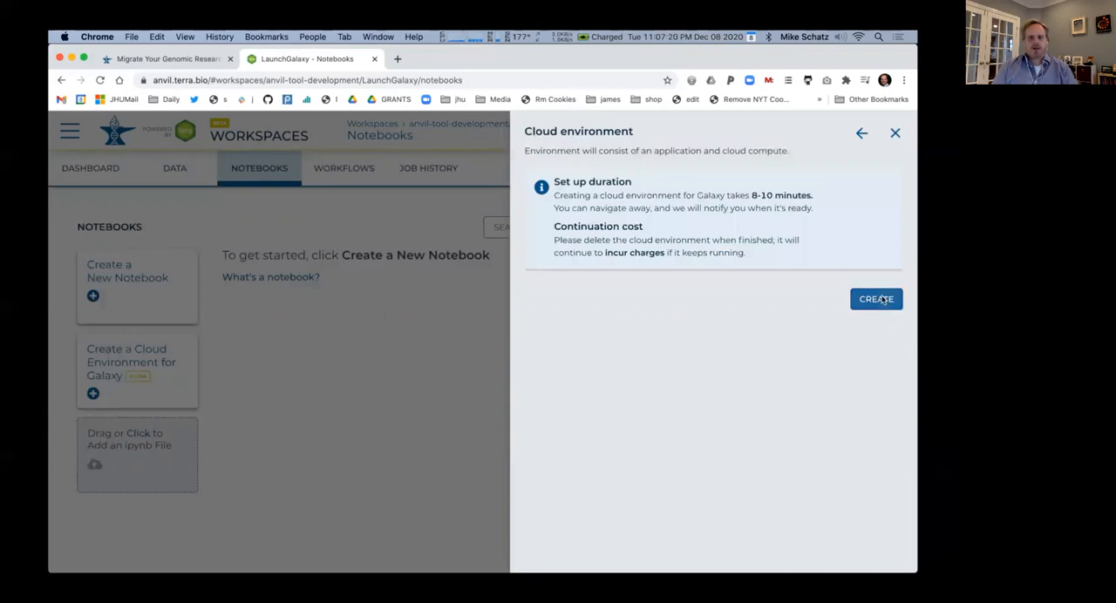
{"action": "left_click", "coordinate": [883, 300]}
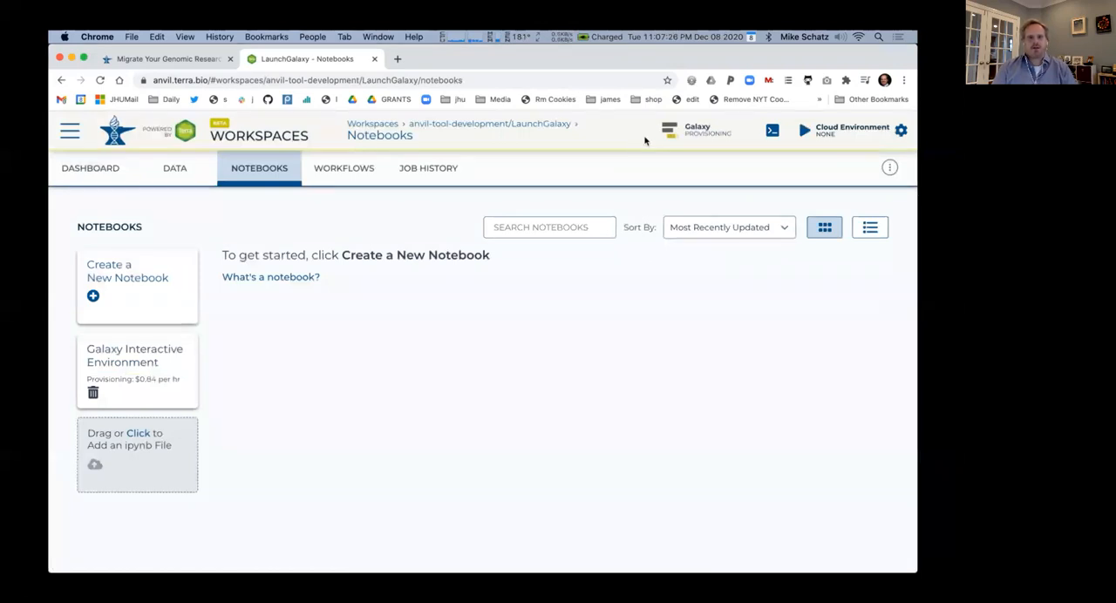
Show the workspace's stored files, then switch to the Assignment 2: Genome Assembly page on GitHub and download asm.tgz
{"action": "left_click", "coordinate": [174, 167]}
{"action": "left_click", "coordinate": [88, 330]}
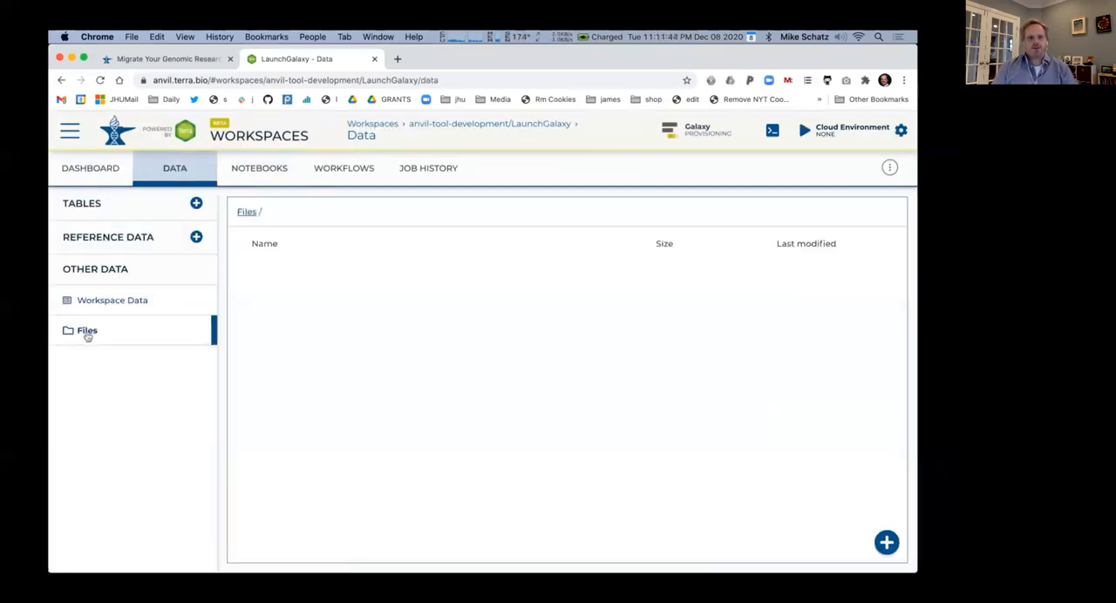
{"action": "left_click", "coordinate": [377, 36]}
{"action": "left_click", "coordinate": [396, 203]}
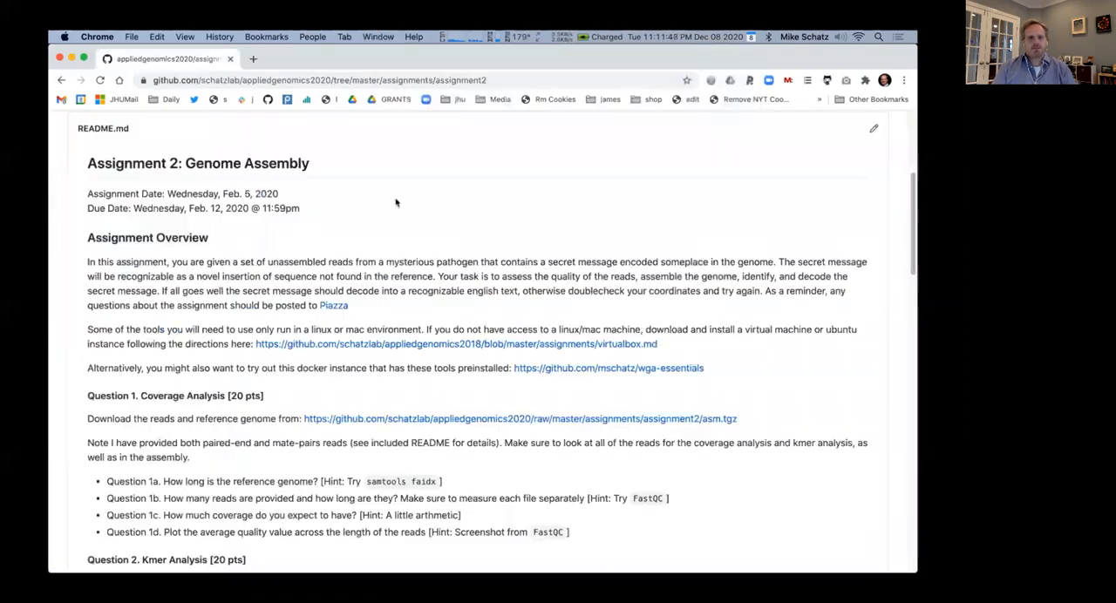
{"action": "left_click", "coordinate": [397, 421]}
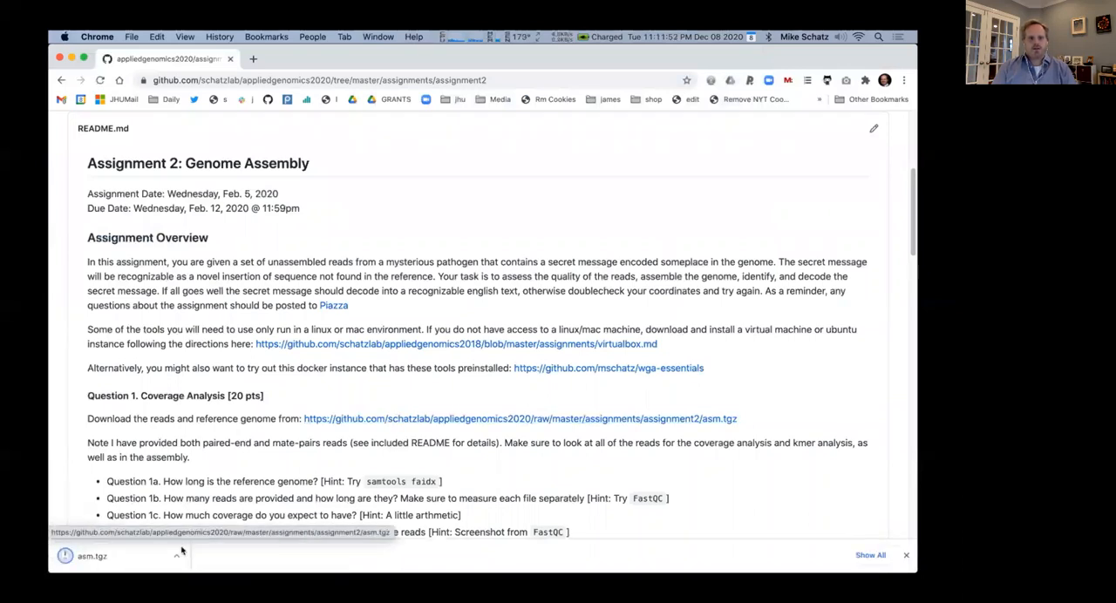
Reveal the downloaded asm.tgz in Finder, extract it and expand the asm folder to list its contents
{"action": "left_click", "coordinate": [175, 558]}
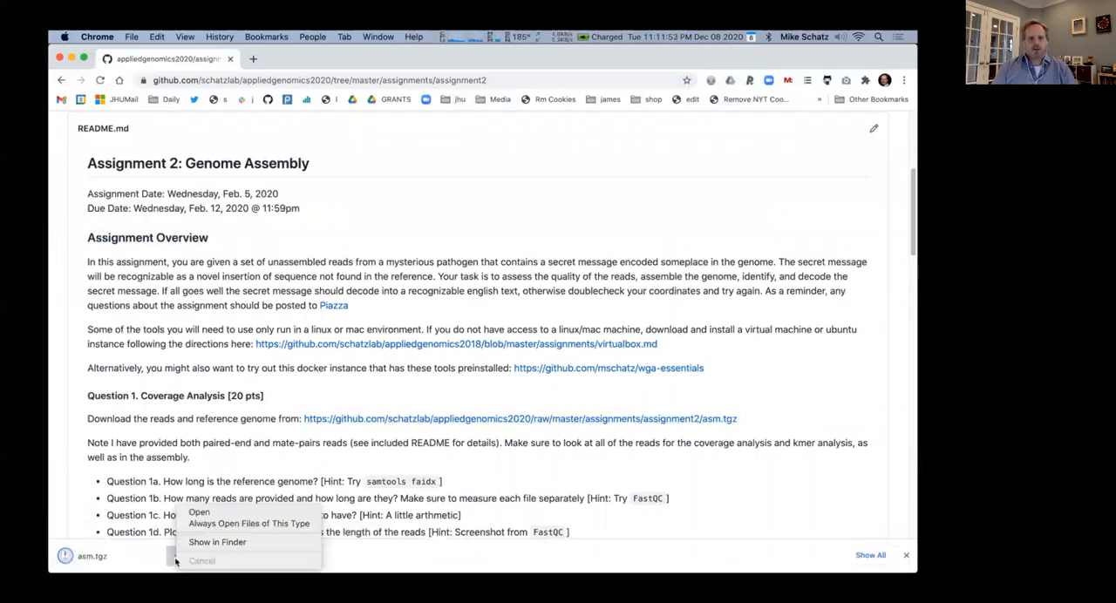
{"action": "left_click", "coordinate": [219, 541]}
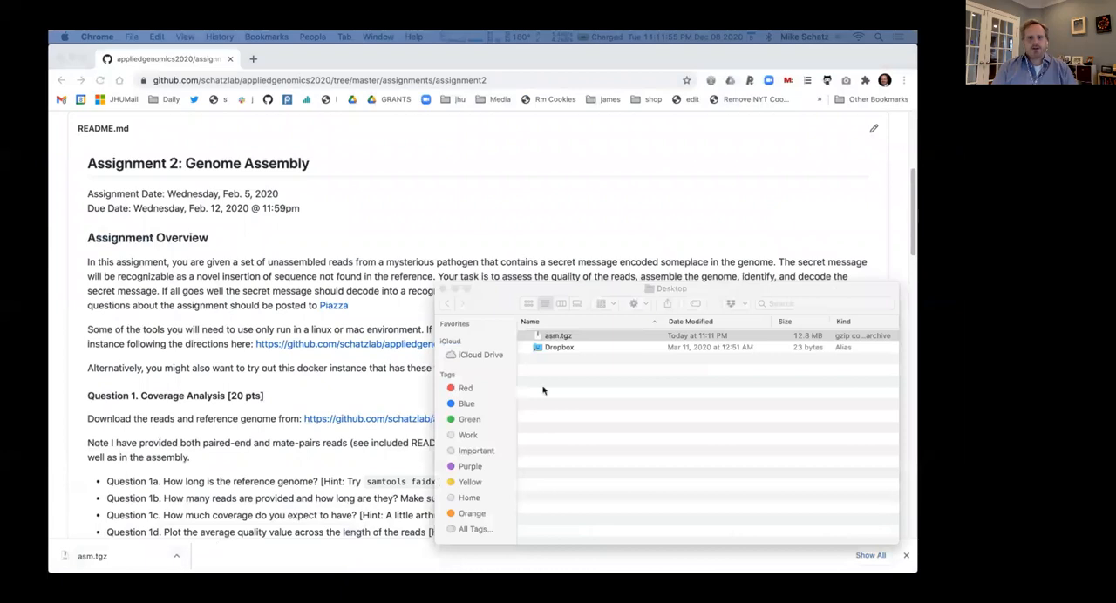
{"action": "double_click", "coordinate": [538, 339]}
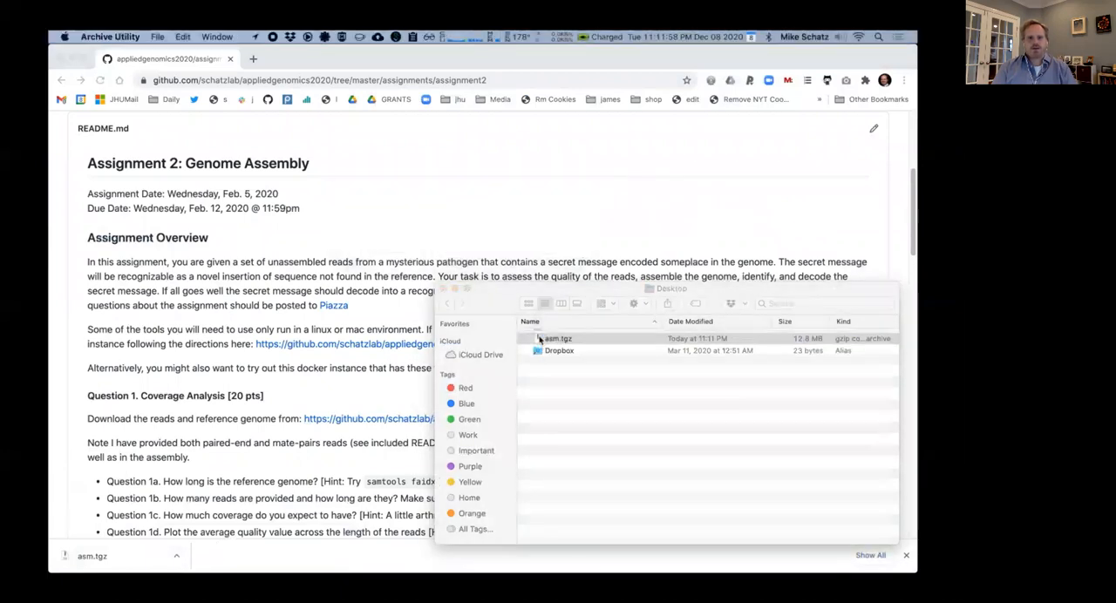
{"action": "left_click", "coordinate": [524, 335]}
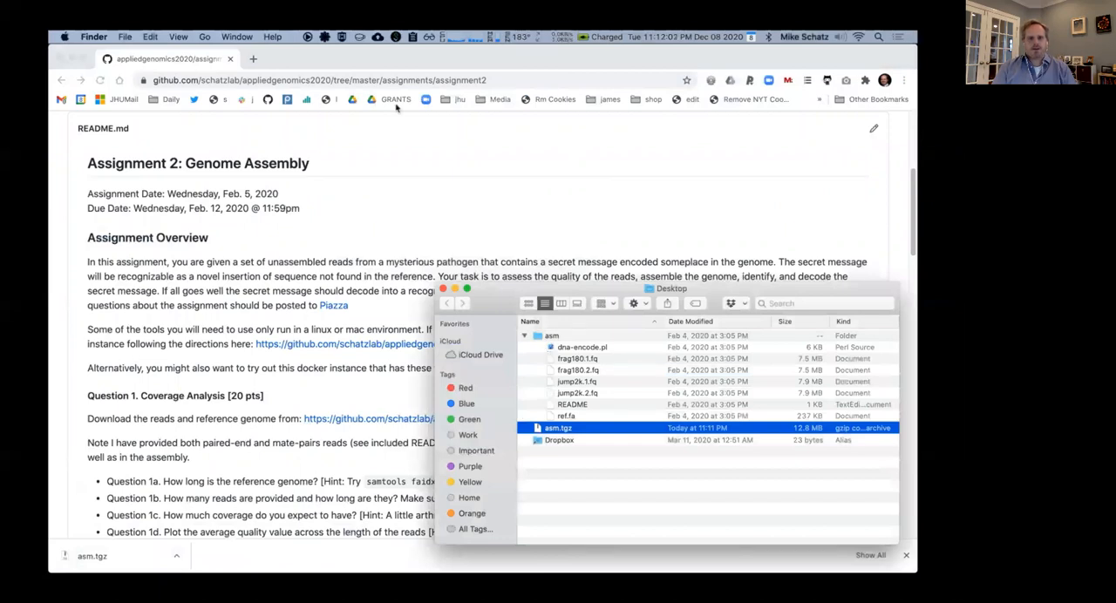
Close the GitHub window and arrange the workspace's file list side by side with the Finder window
{"action": "left_click", "coordinate": [394, 70]}
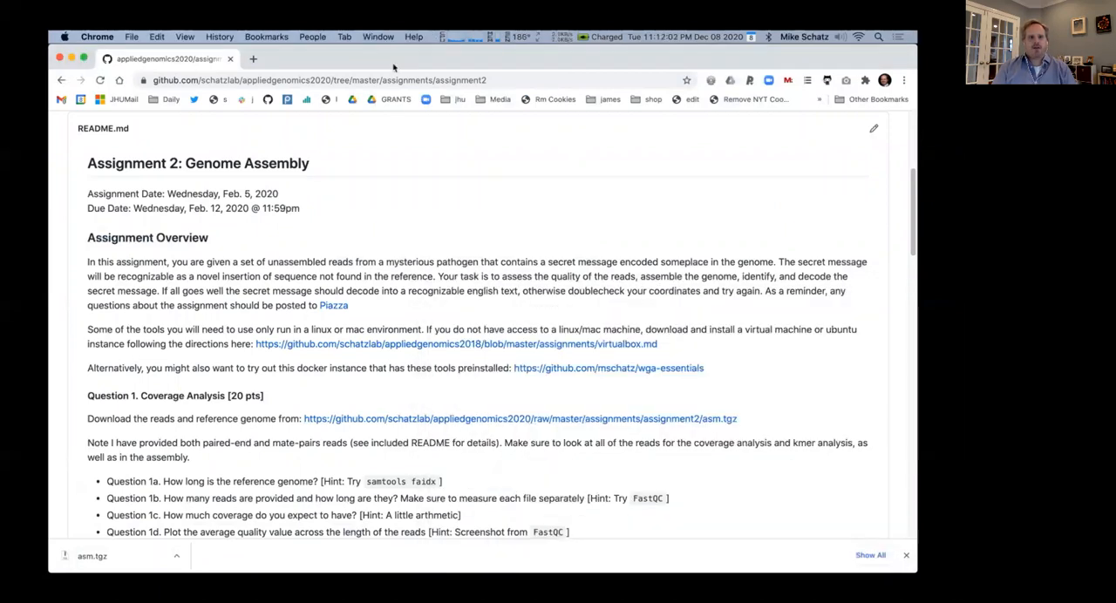
{"action": "left_click", "coordinate": [59, 59]}
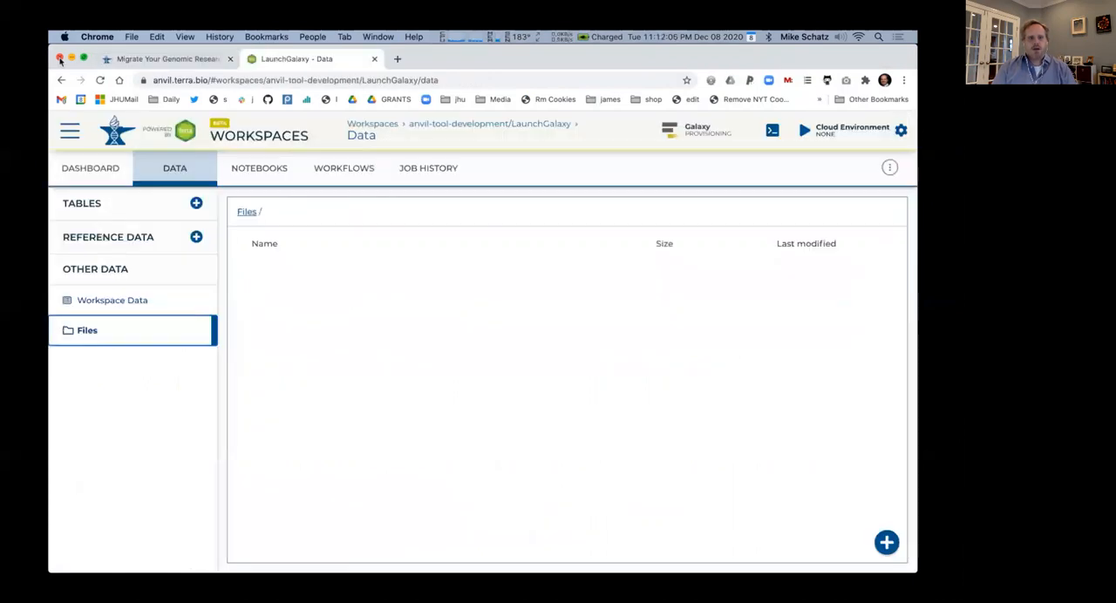
{"action": "left_click", "coordinate": [279, 290]}
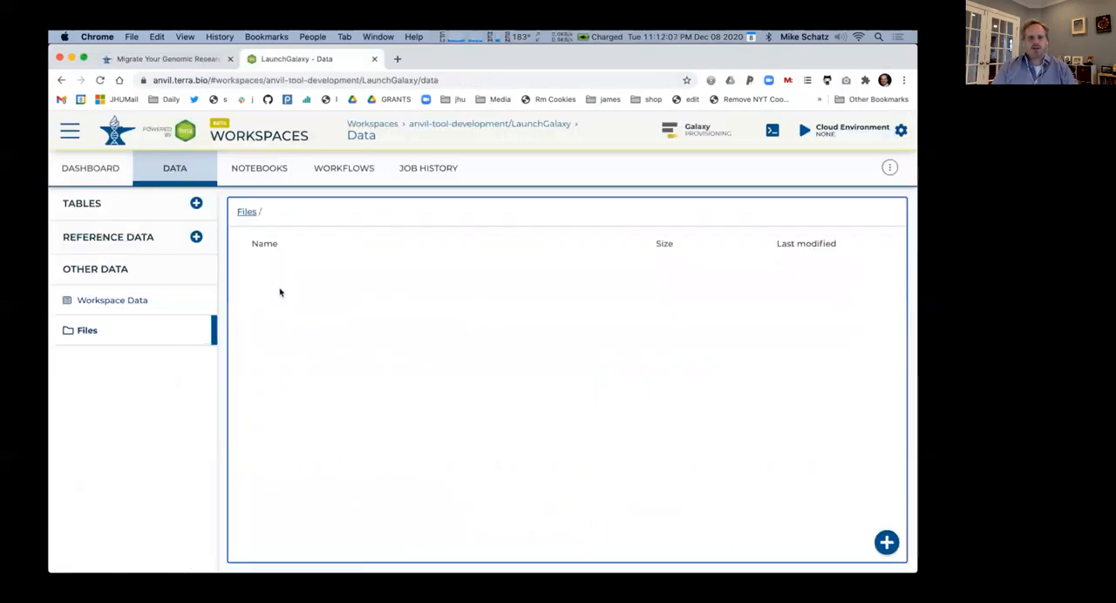
{"action": "key", "text": "ctrl+alt+Left"}
{"action": "left_click", "coordinate": [566, 368]}
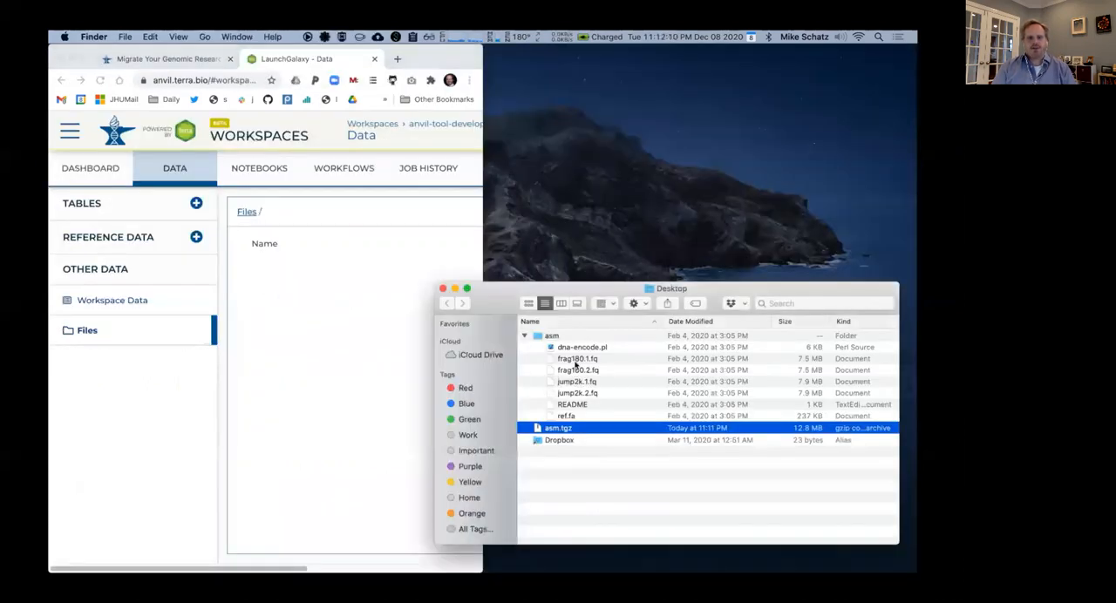
Upload frag180.1.fq, frag180.2.fq, jump2k.1.fq, jump2k.2.fq and ref.fa from the asm folder to the workspace files, then restore the browser window's full width
{"action": "left_click_drag", "start_coordinate": [575, 365], "coordinate": [351, 315]}
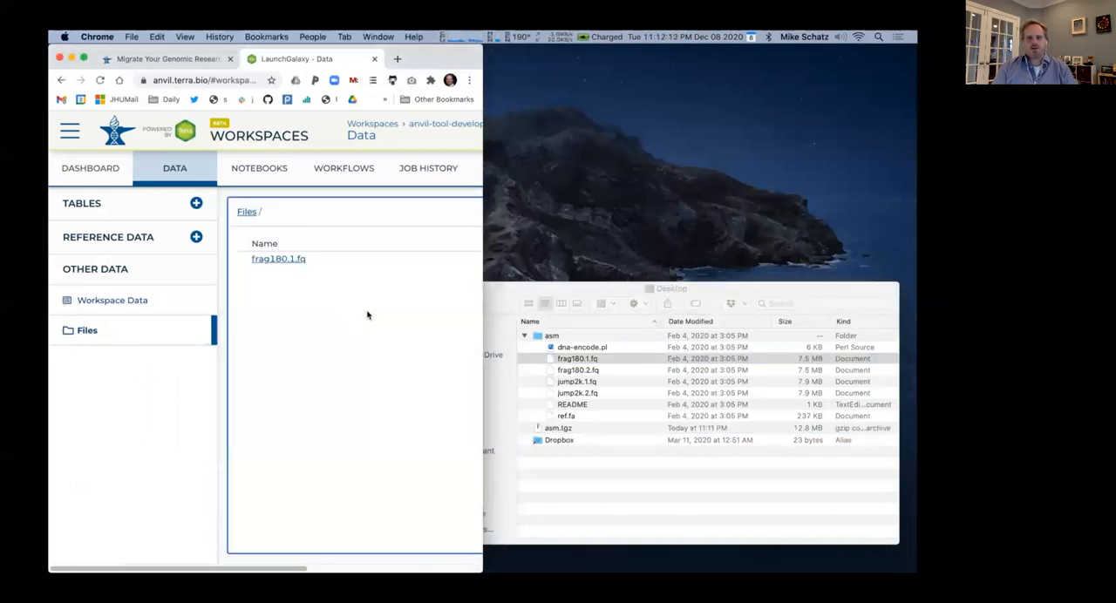
{"action": "left_click", "coordinate": [553, 373]}
{"action": "left_click_drag", "start_coordinate": [553, 372], "coordinate": [353, 343]}
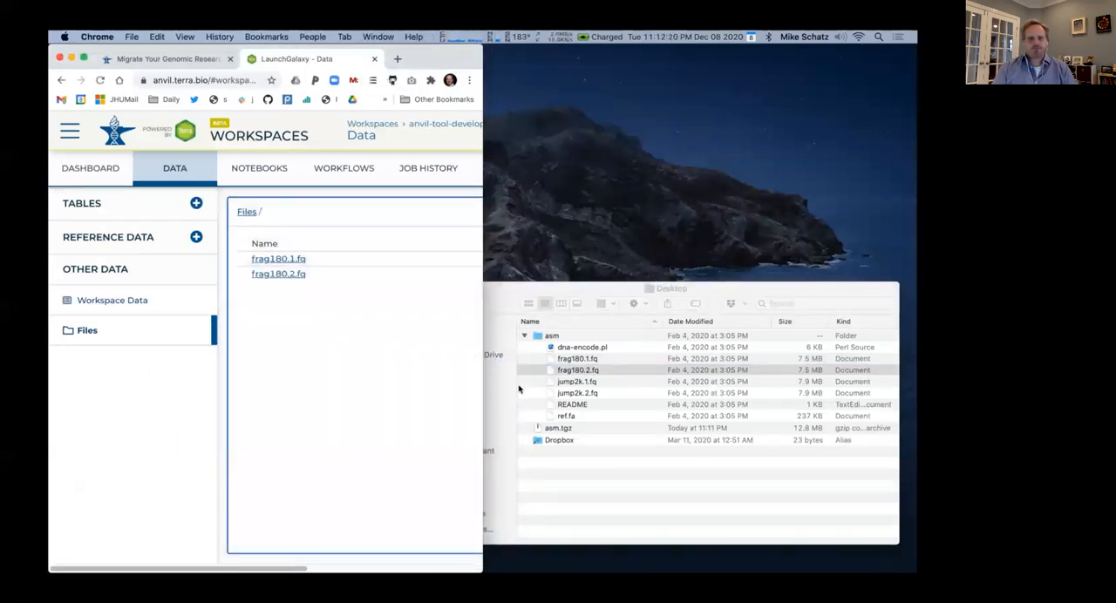
{"action": "left_click", "coordinate": [551, 384]}
{"action": "left_click_drag", "start_coordinate": [551, 384], "coordinate": [351, 344]}
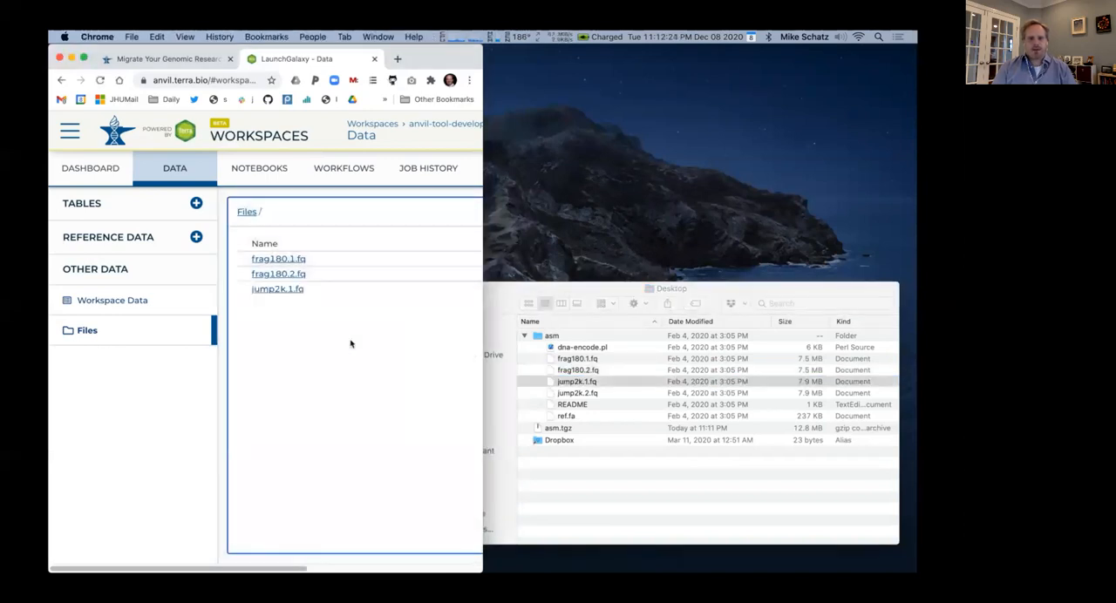
{"action": "left_click", "coordinate": [547, 391]}
{"action": "left_click_drag", "start_coordinate": [548, 393], "coordinate": [376, 366]}
{"action": "left_click", "coordinate": [550, 418]}
{"action": "left_click_drag", "start_coordinate": [550, 418], "coordinate": [377, 396]}
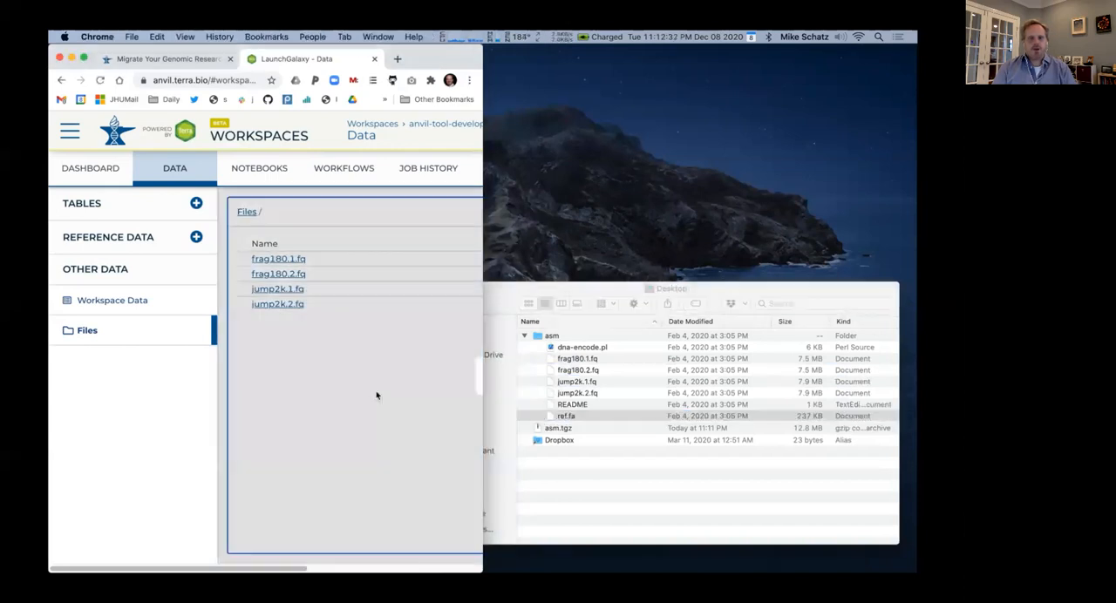
{"action": "key", "text": "alt+super+f"}
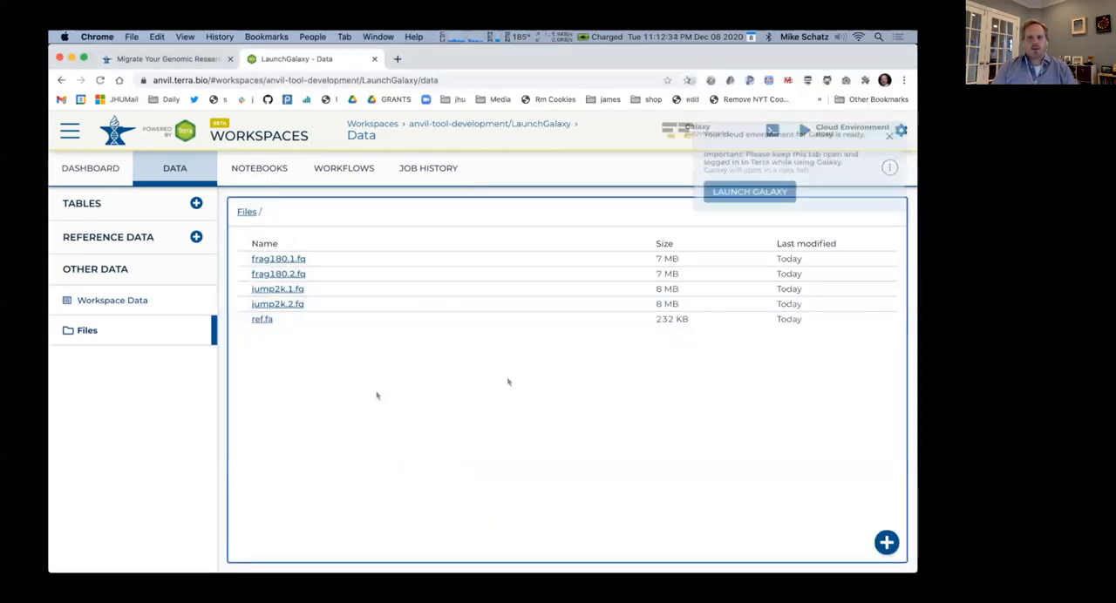
Launch Galaxy and browse the LaunchGalaxy workspace's stored files as the remote source for a data upload
{"action": "left_click", "coordinate": [741, 192]}
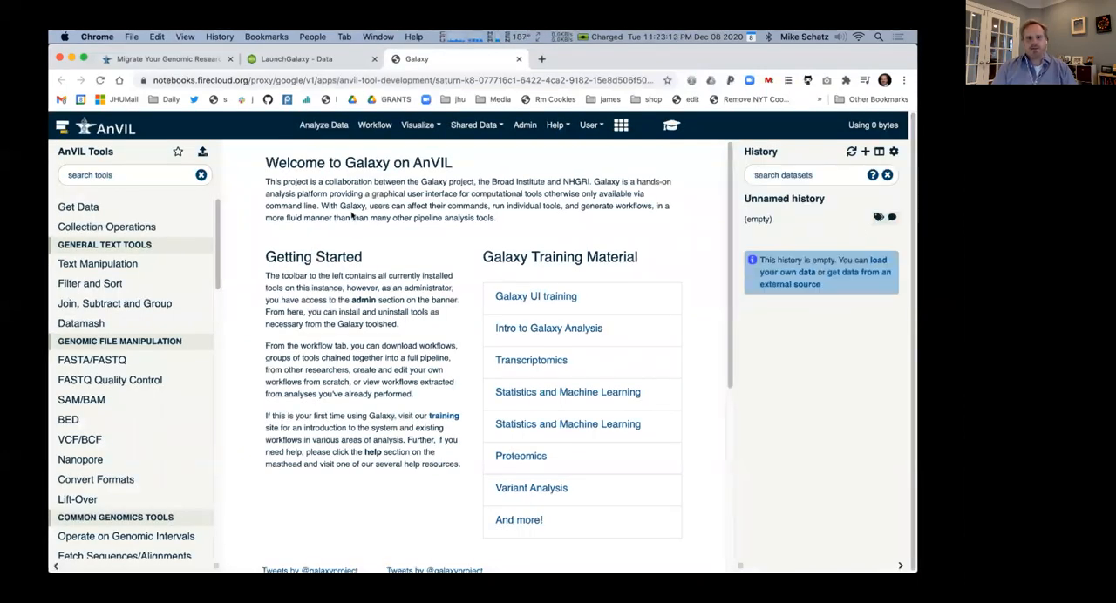
{"action": "scroll", "coordinate": [153, 259], "scroll_direction": "down", "scroll_amount": 10}
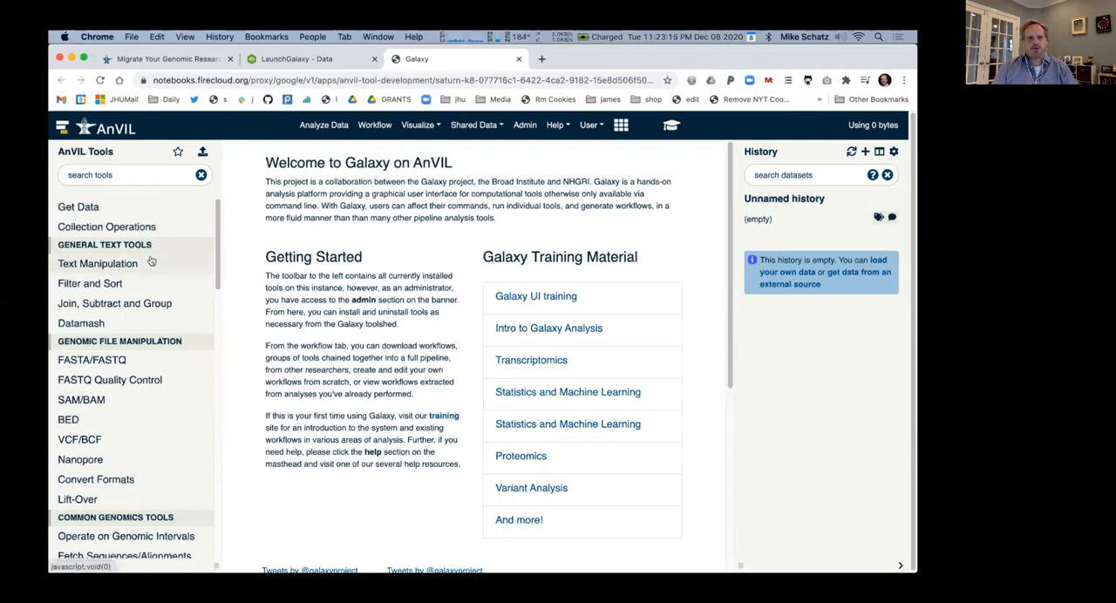
{"action": "left_click", "coordinate": [202, 153]}
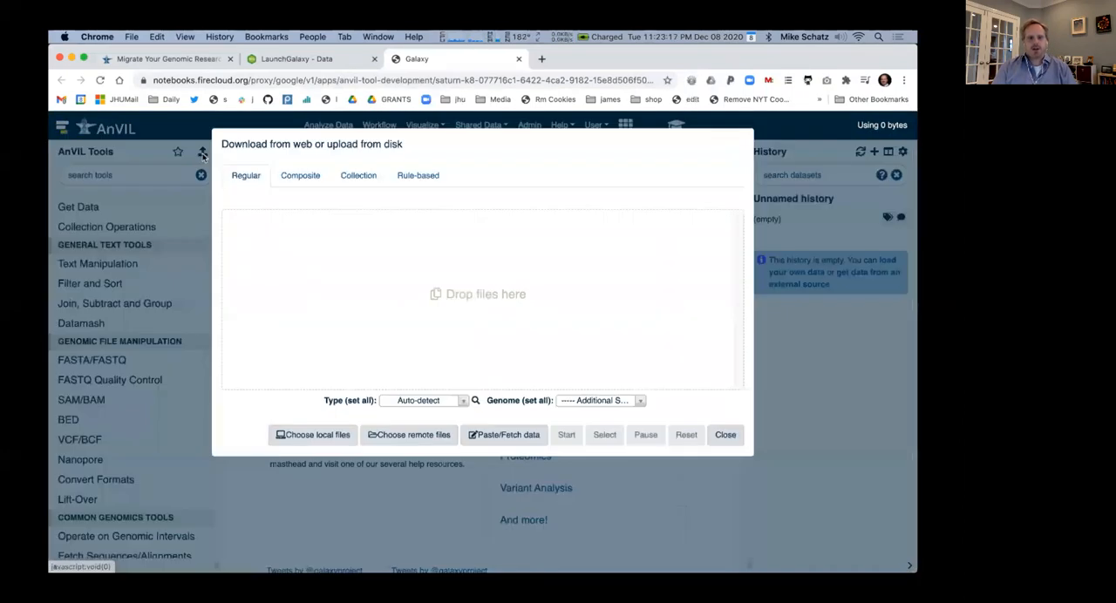
{"action": "left_click", "coordinate": [413, 437]}
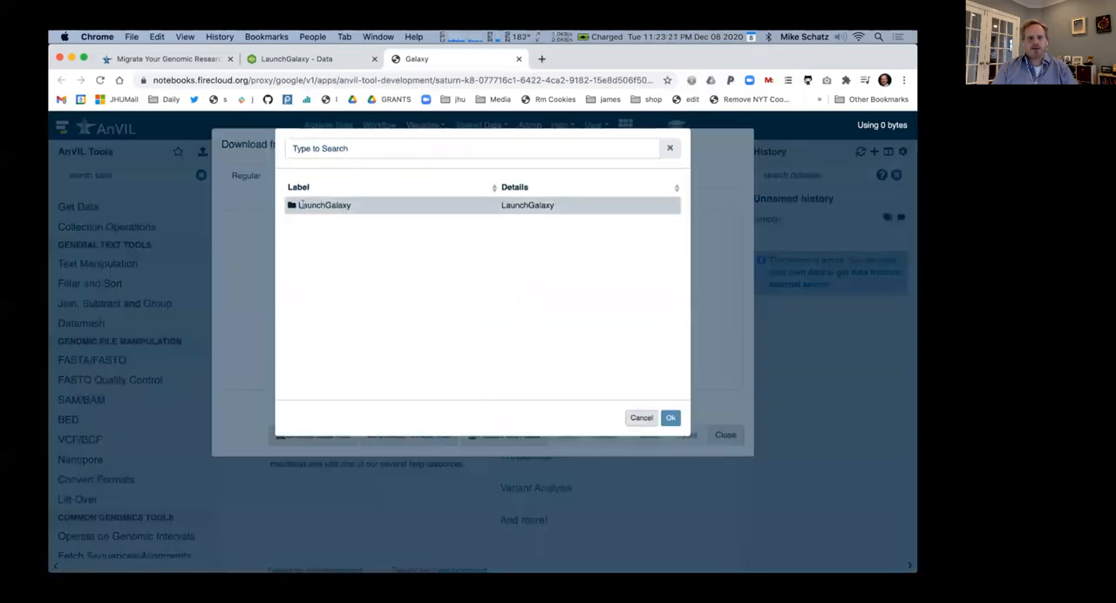
{"action": "left_click", "coordinate": [299, 204]}
{"action": "left_click", "coordinate": [299, 204]}
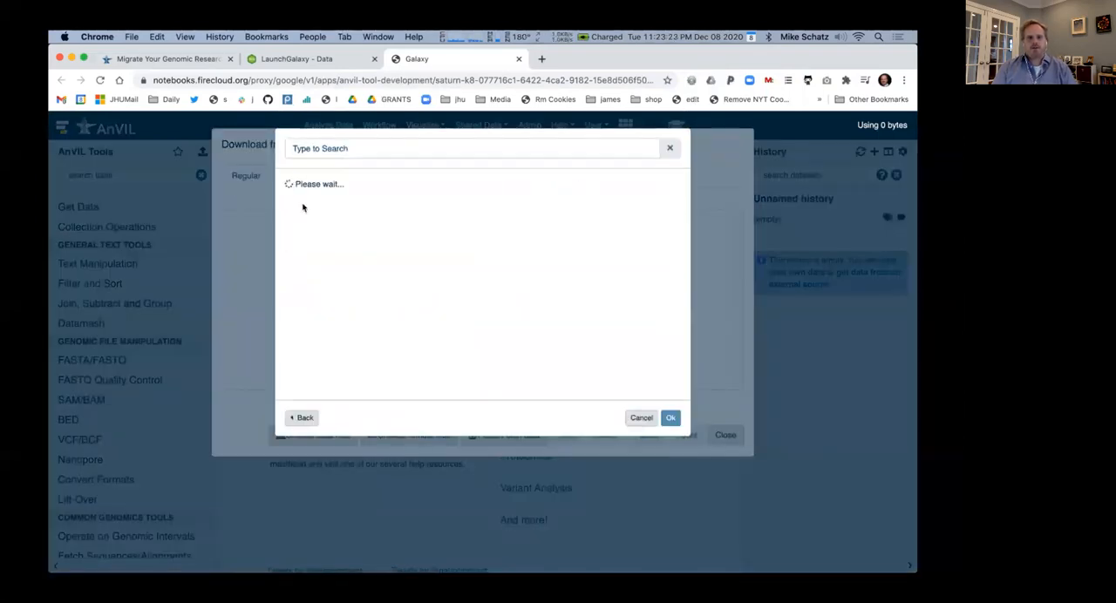
{"action": "left_click", "coordinate": [299, 204]}
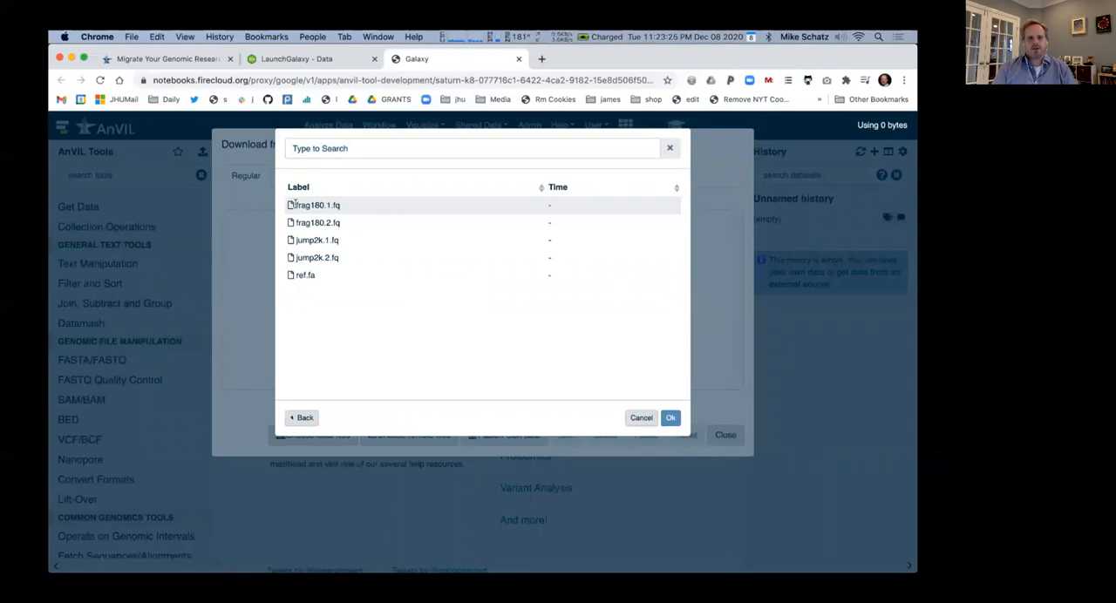
Import frag180.1.fq, frag180.2.fq, jump2k.1.fq, jump2k.2.fq and ref.fa into the Galaxy history and close the upload dialog
{"action": "left_click", "coordinate": [290, 205]}
{"action": "left_click", "coordinate": [291, 223]}
{"action": "left_click", "coordinate": [291, 240]}
{"action": "left_click", "coordinate": [291, 257]}
{"action": "left_click", "coordinate": [292, 275]}
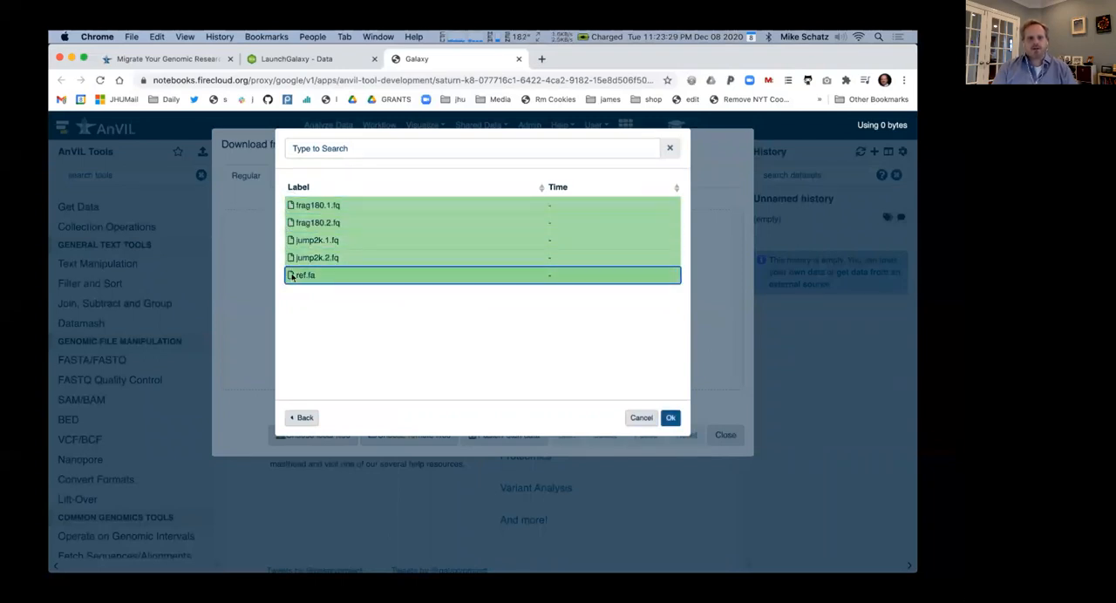
{"action": "left_click", "coordinate": [669, 418]}
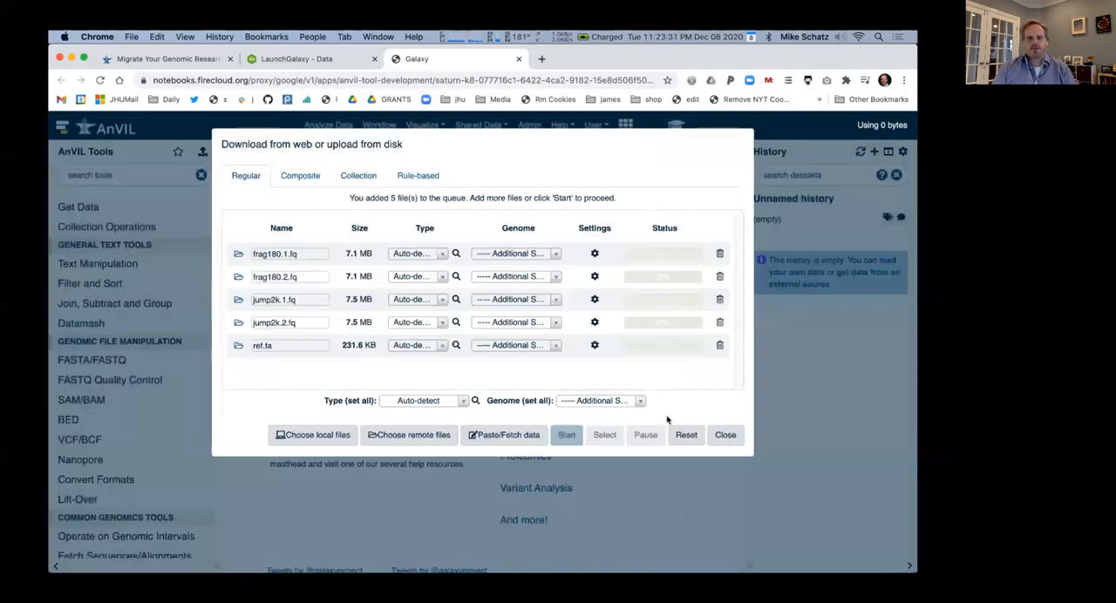
{"action": "left_click", "coordinate": [566, 434]}
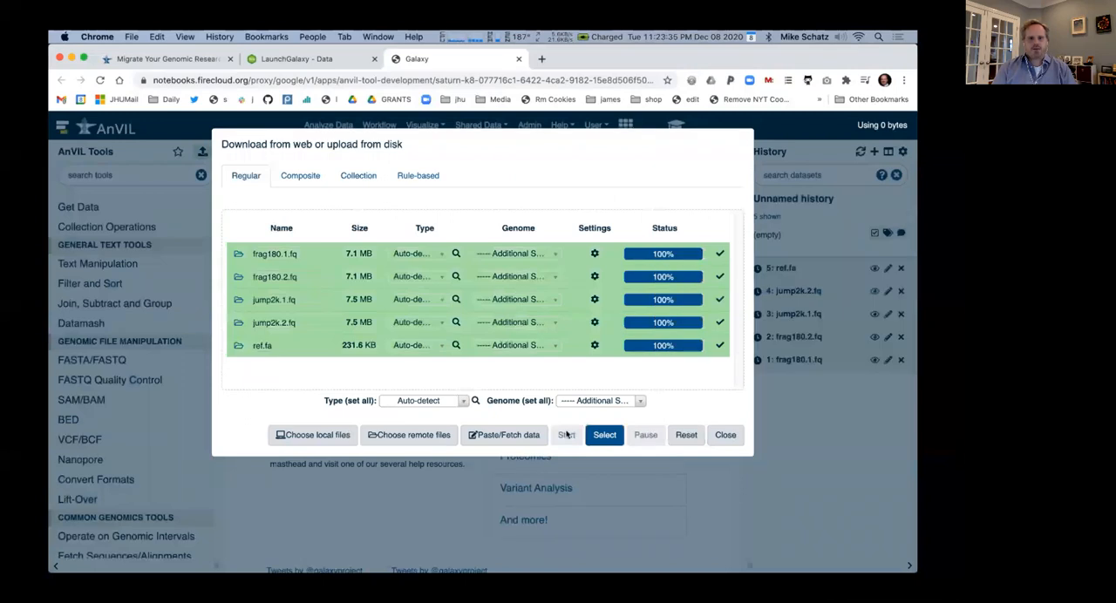
{"action": "left_click", "coordinate": [725, 435]}
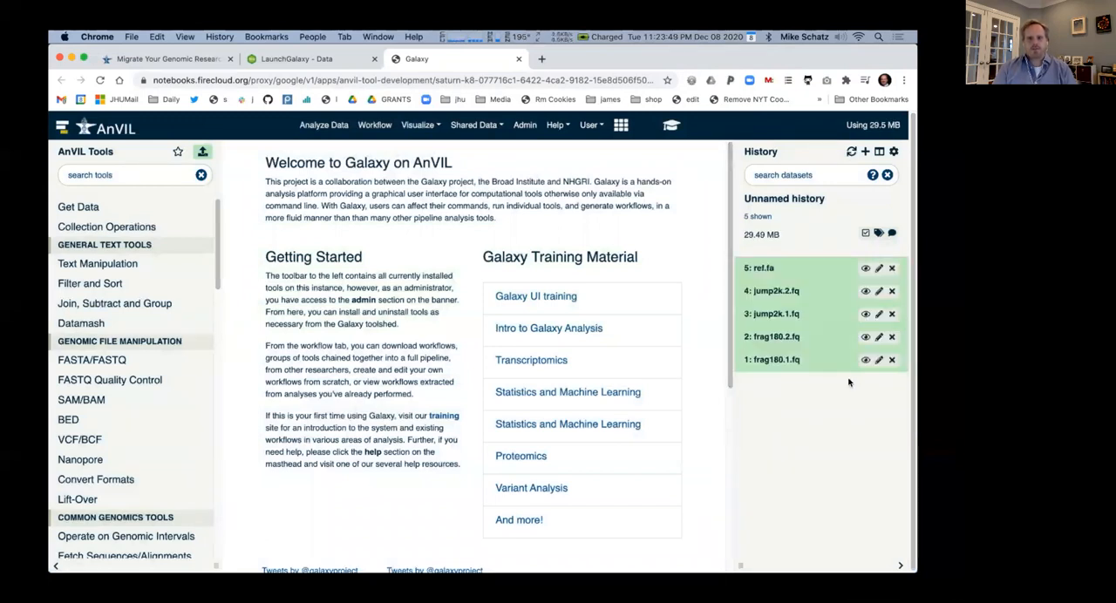
View the contents of frag180.1.fq, then run the FastQC Read Quality reports tool on that dataset
{"action": "left_click", "coordinate": [865, 360]}
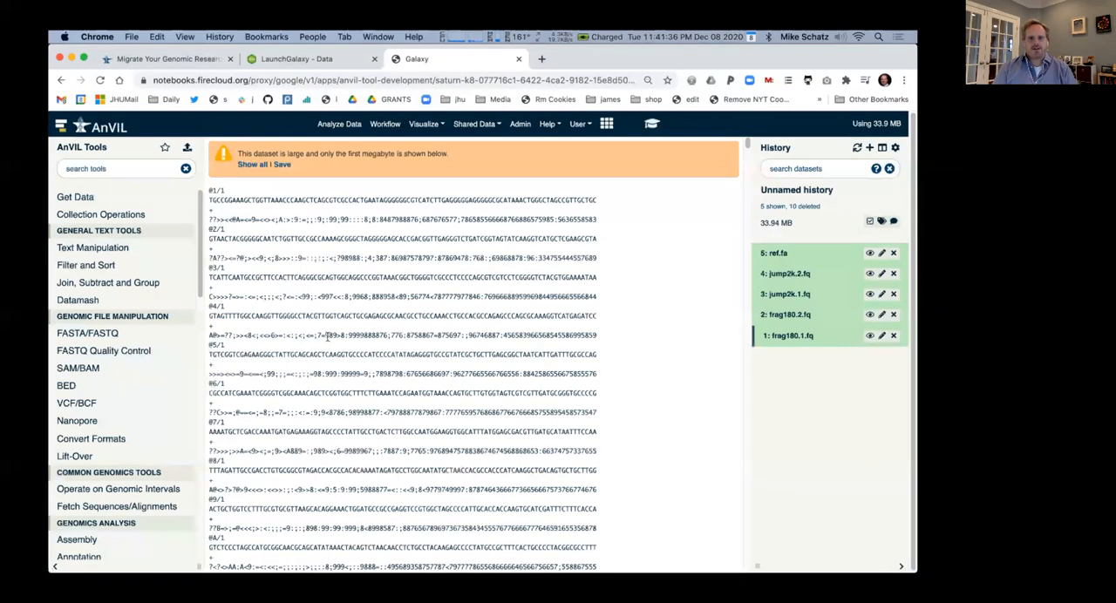
{"action": "left_click", "coordinate": [104, 350]}
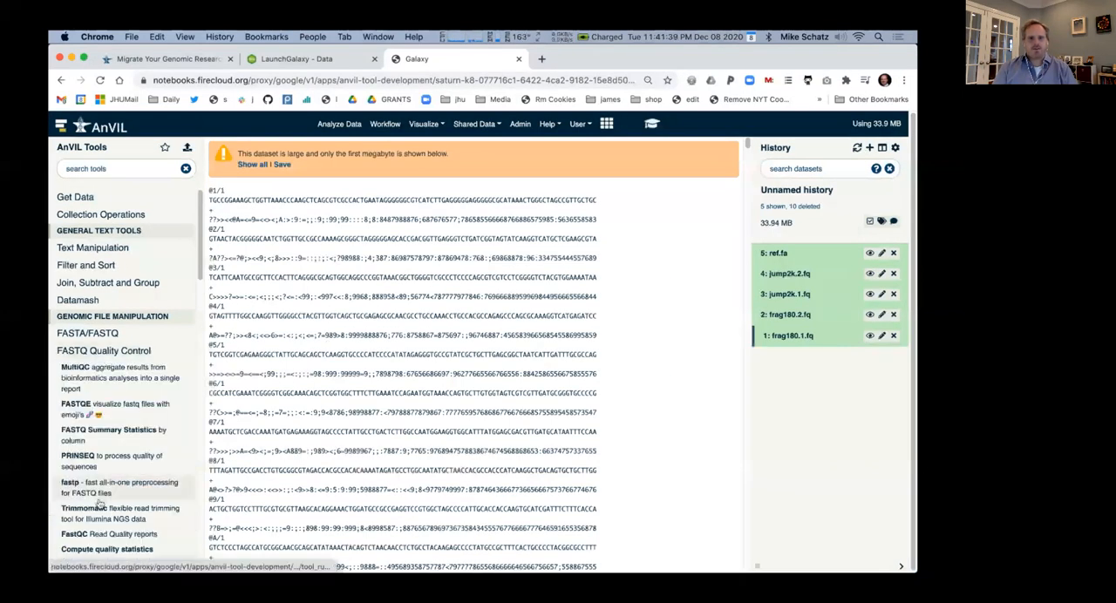
{"action": "left_click", "coordinate": [74, 533]}
{"action": "left_click", "coordinate": [348, 203]}
{"action": "left_click", "coordinate": [355, 287]}
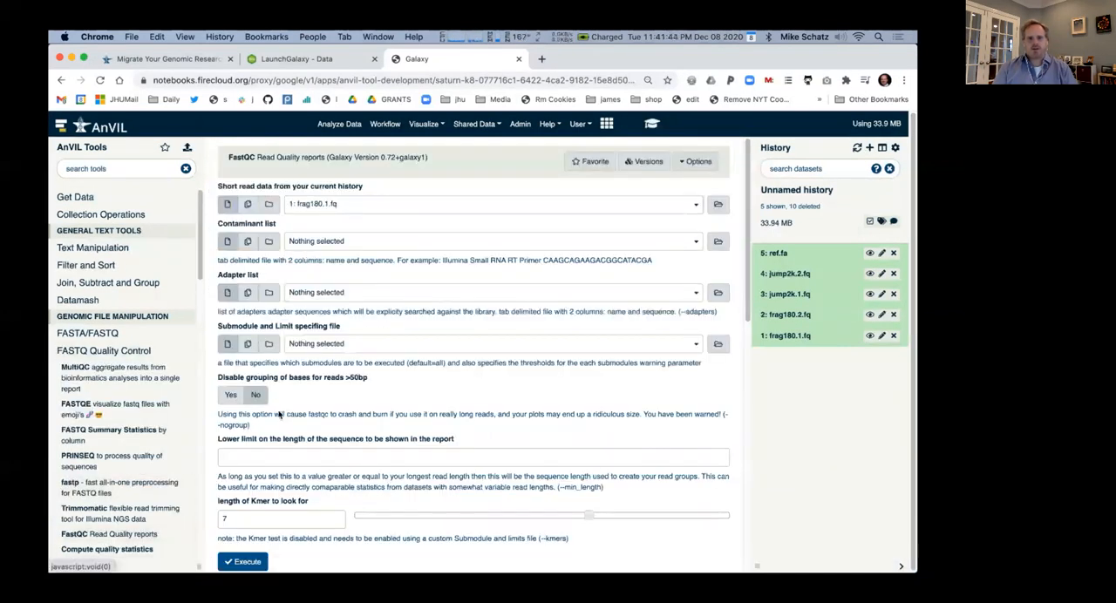
{"action": "left_click", "coordinate": [244, 563]}
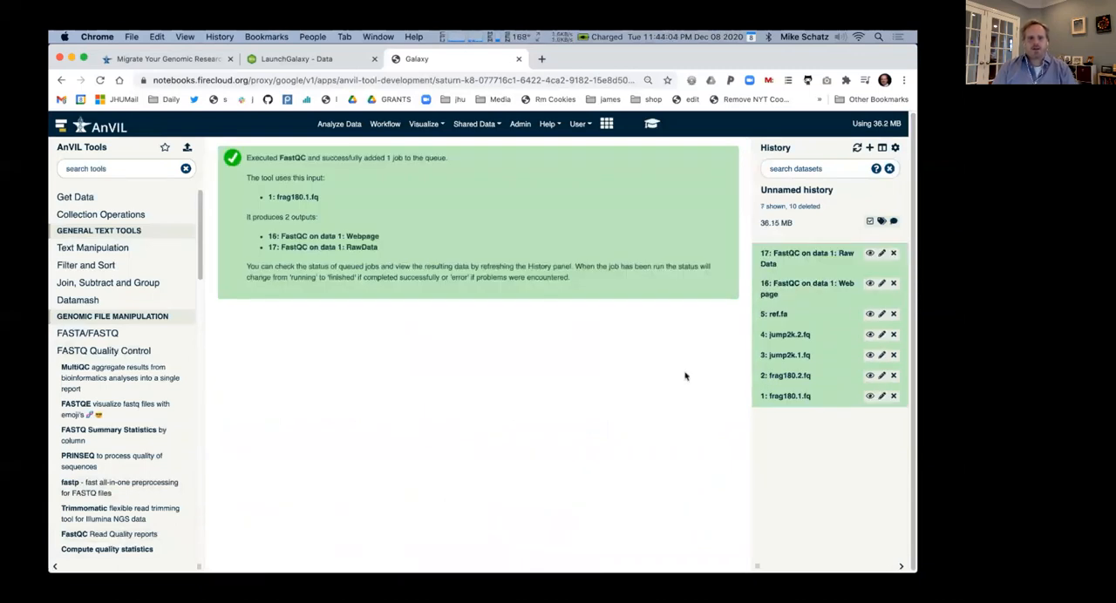
View the FastQC webpage report for frag180.1.fq, then find and open the Bowtie2 read mapping tool
{"action": "left_click", "coordinate": [869, 283]}
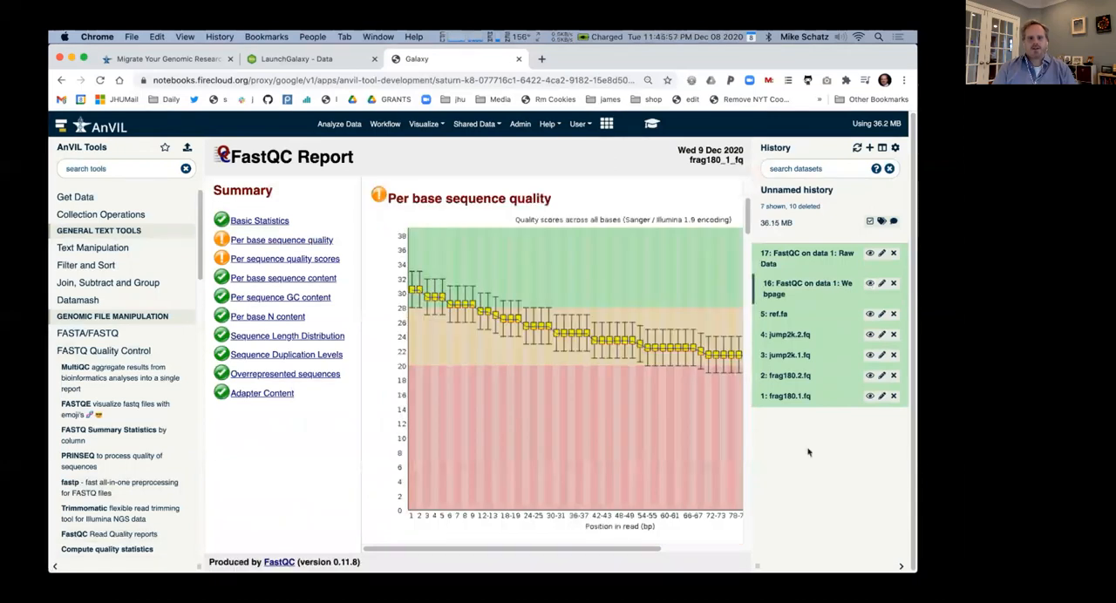
{"action": "left_click", "coordinate": [105, 168]}
{"action": "type", "text": "bowtie2"}
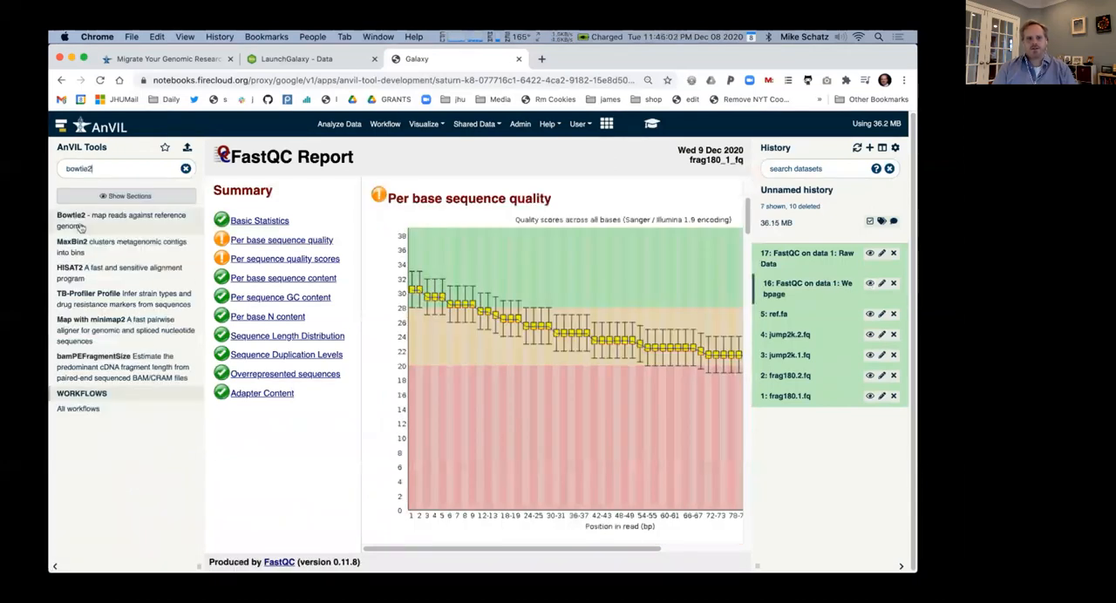
{"action": "left_click", "coordinate": [71, 215]}
Set Bowtie2 to a paired-end library with frag180.1.fq as the first reads file and frag180.2.fq as the second
{"action": "left_click", "coordinate": [323, 203]}
{"action": "left_click", "coordinate": [273, 254]}
{"action": "left_click", "coordinate": [344, 244]}
{"action": "left_click", "coordinate": [327, 330]}
{"action": "left_click", "coordinate": [357, 299]}
{"action": "left_click", "coordinate": [366, 370]}
Use ref.fa from the history as the Bowtie2 reference genome, keep the default analysis settings and run the alignment
{"action": "scroll", "coordinate": [372, 349], "scroll_direction": "down", "scroll_amount": 3}
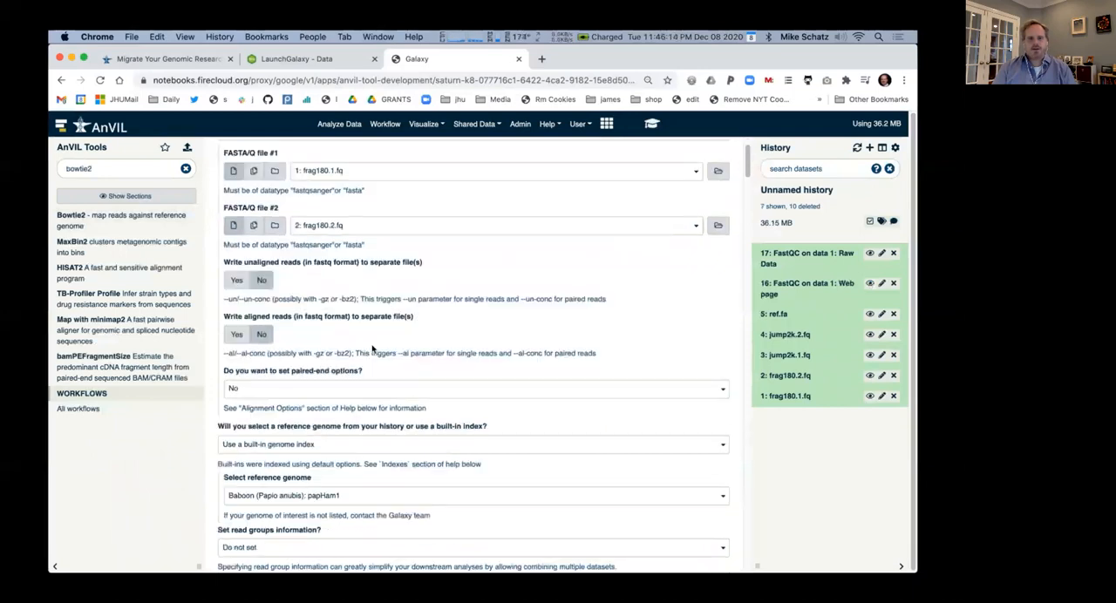
{"action": "left_click", "coordinate": [373, 407]}
{"action": "left_click", "coordinate": [373, 452]}
{"action": "scroll", "coordinate": [374, 451], "scroll_direction": "down", "scroll_amount": 10}
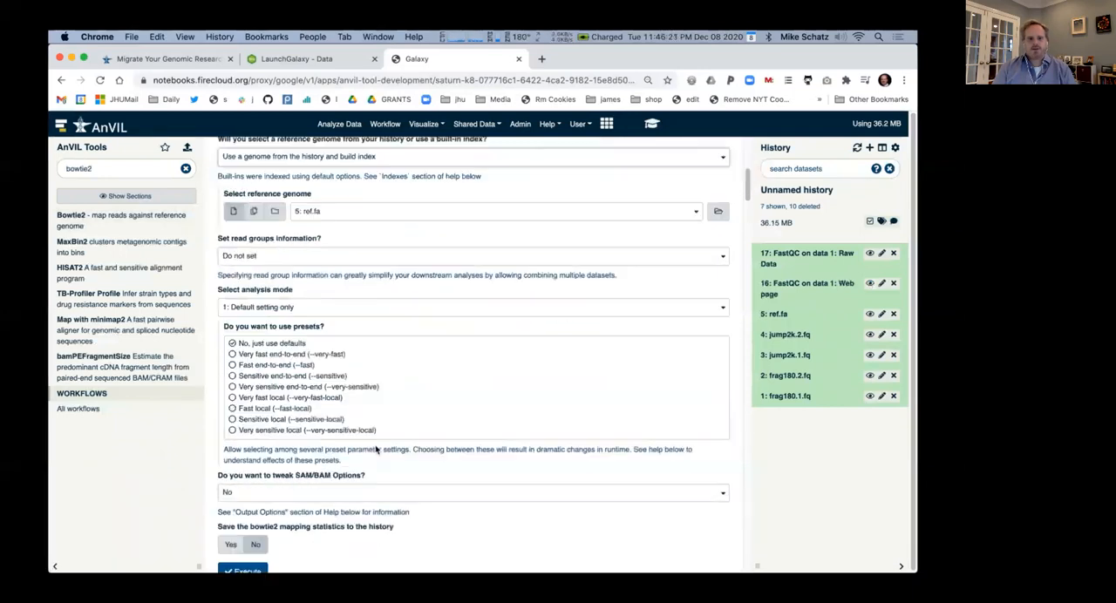
{"action": "left_click", "coordinate": [251, 466]}
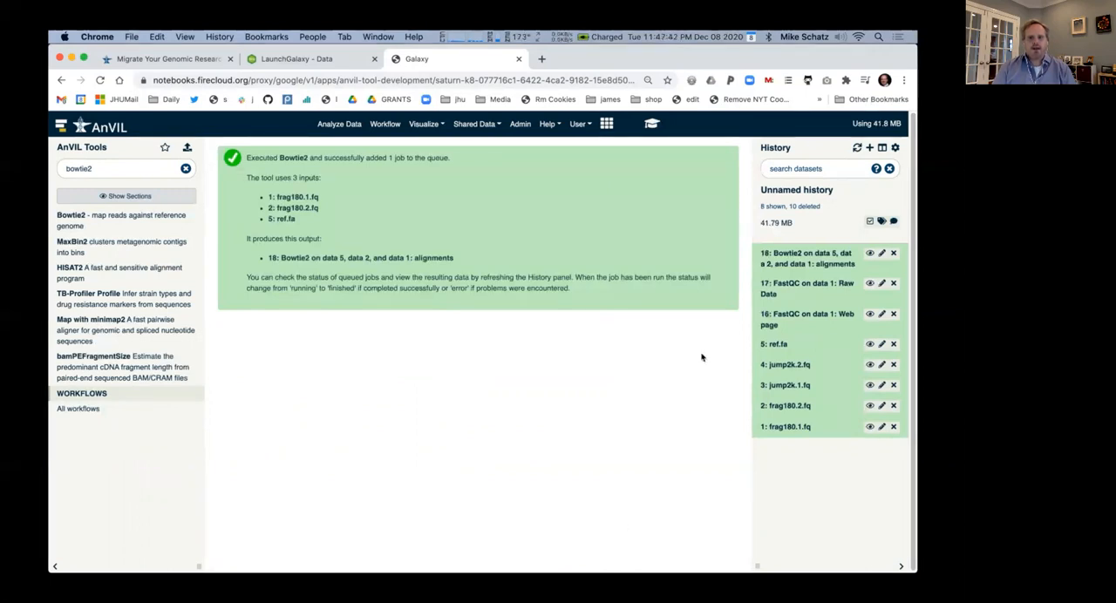
View the Bowtie2 alignments dataset, then run plotCoverage on it with the default settings and png image output
{"action": "left_click", "coordinate": [796, 259]}
{"action": "left_click", "coordinate": [861, 253]}
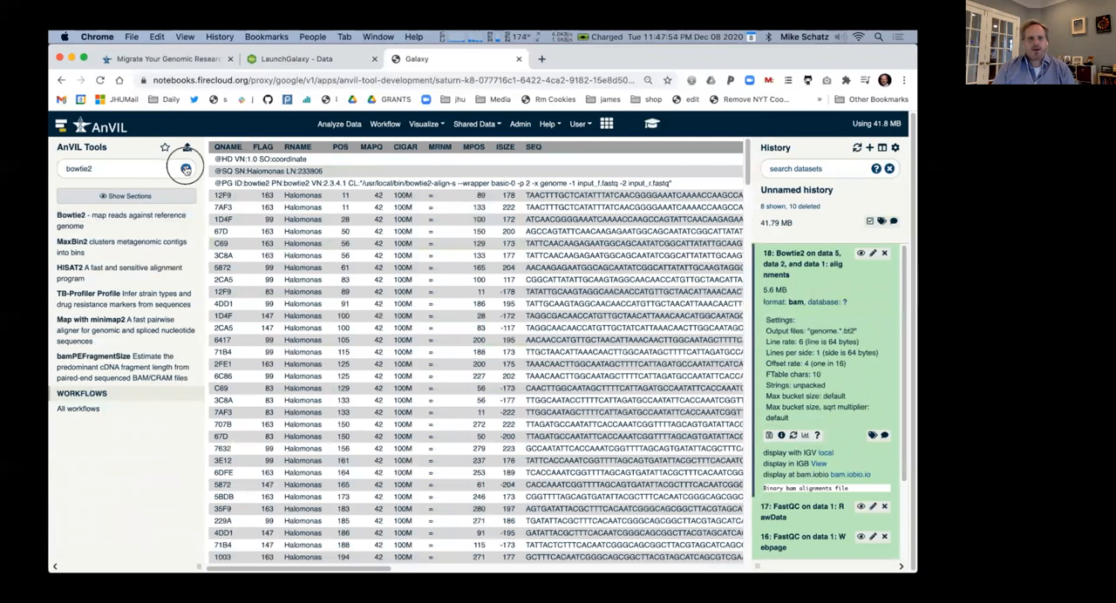
{"action": "left_click", "coordinate": [185, 168]}
{"action": "type", "text": "plotC"}
{"action": "left_click", "coordinate": [90, 195]}
{"action": "left_click", "coordinate": [125, 217]}
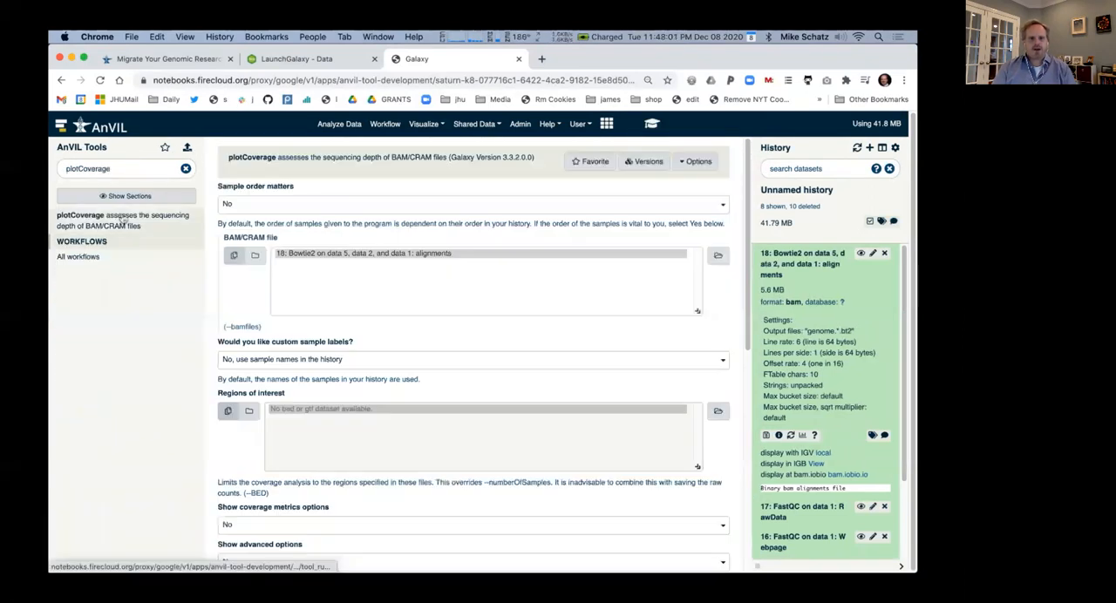
{"action": "scroll", "coordinate": [471, 367], "scroll_direction": "down", "scroll_amount": 10}
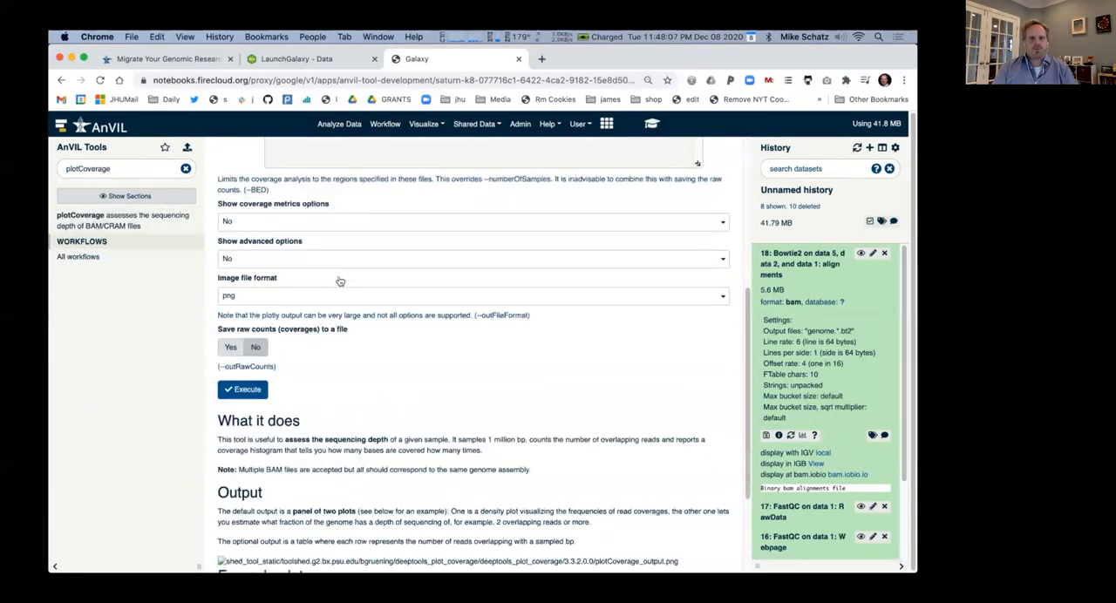
{"action": "left_click", "coordinate": [247, 376]}
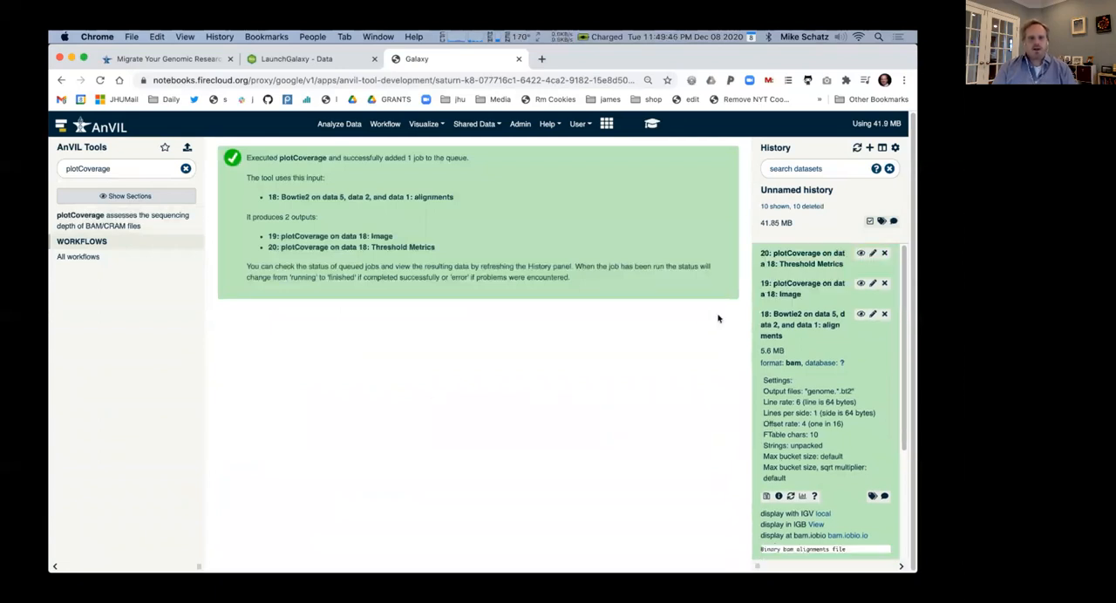
View the details and the image of the plotCoverage result
{"action": "left_click", "coordinate": [802, 288]}
{"action": "left_click", "coordinate": [859, 284]}
{"action": "mouse_move", "coordinate": [551, 567]}
{"action": "left_mouse_down"}
{"action": "mouse_move", "coordinate": [637, 565]}
{"action": "mouse_move", "coordinate": [552, 567]}
{"action": "left_mouse_up"}
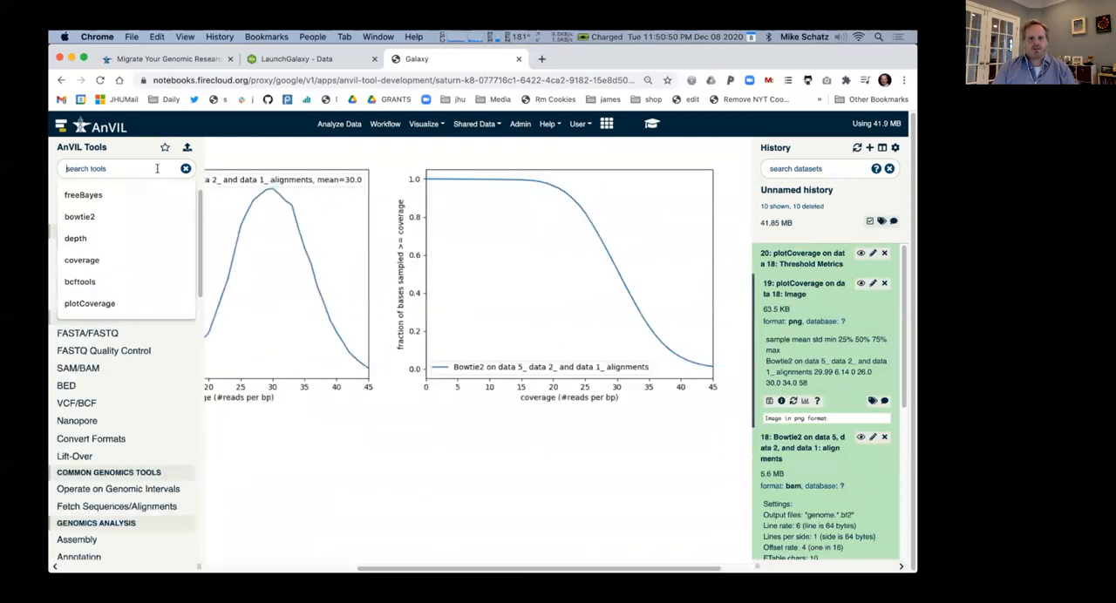
Run FreeBayes with default settings on the Bowtie2 alignments, using ref.fa from the history as the reference genome
{"action": "type", "text": "freeBayes"}
{"action": "left_click", "coordinate": [140, 231]}
{"action": "left_click", "coordinate": [262, 203]}
{"action": "left_click", "coordinate": [261, 254]}
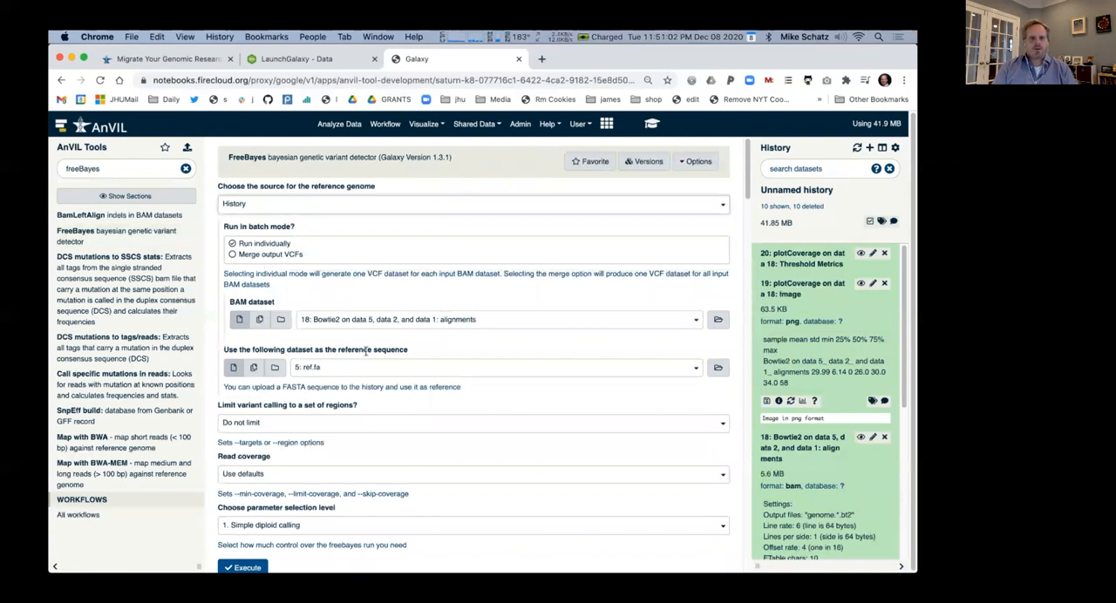
{"action": "scroll", "coordinate": [353, 380], "scroll_direction": "down", "scroll_amount": 3}
{"action": "left_click", "coordinate": [247, 505]}
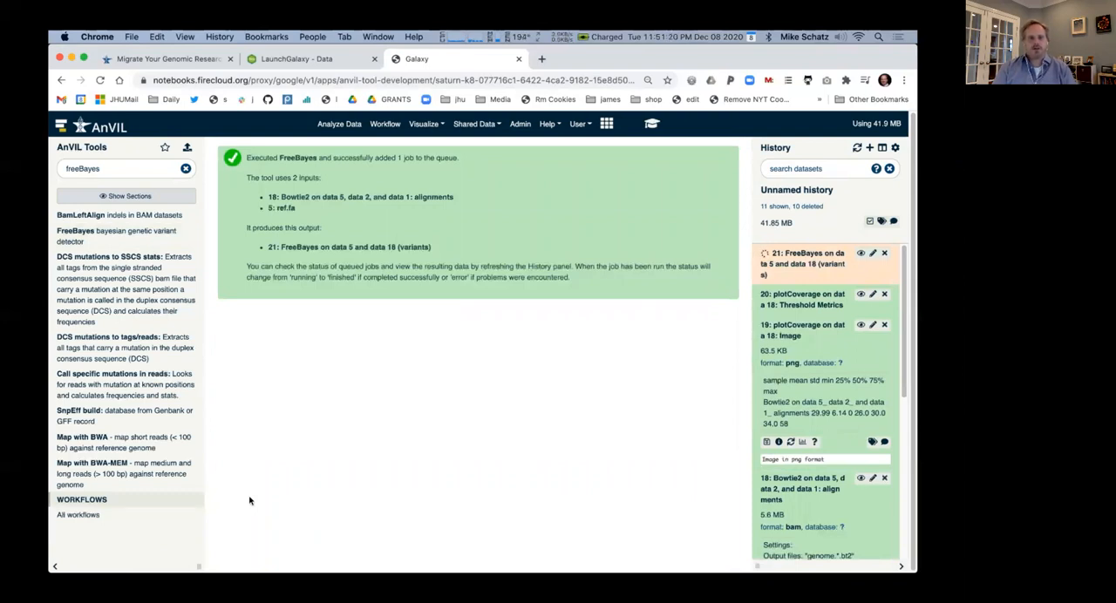
Examine the FreeBayes variants dataset, going past its header lines to the listed variant records
{"action": "left_click", "coordinate": [782, 262]}
{"action": "left_click", "coordinate": [862, 253]}
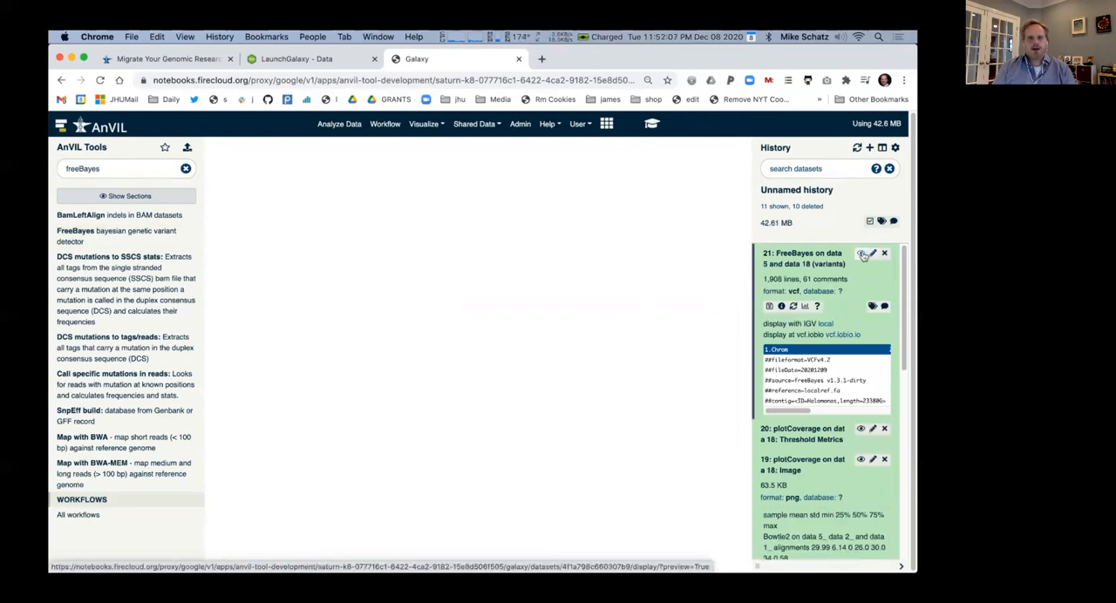
{"action": "scroll", "coordinate": [546, 368], "scroll_direction": "down", "scroll_amount": 5}
{"action": "scroll", "coordinate": [547, 368], "scroll_direction": "down", "scroll_amount": 3}
Search the tools for bcftools and run bcftools stats on the FreeBayes variants, with ref.fa from the history as reference genome
{"action": "left_click", "coordinate": [186, 168]}
{"action": "left_click", "coordinate": [166, 167]}
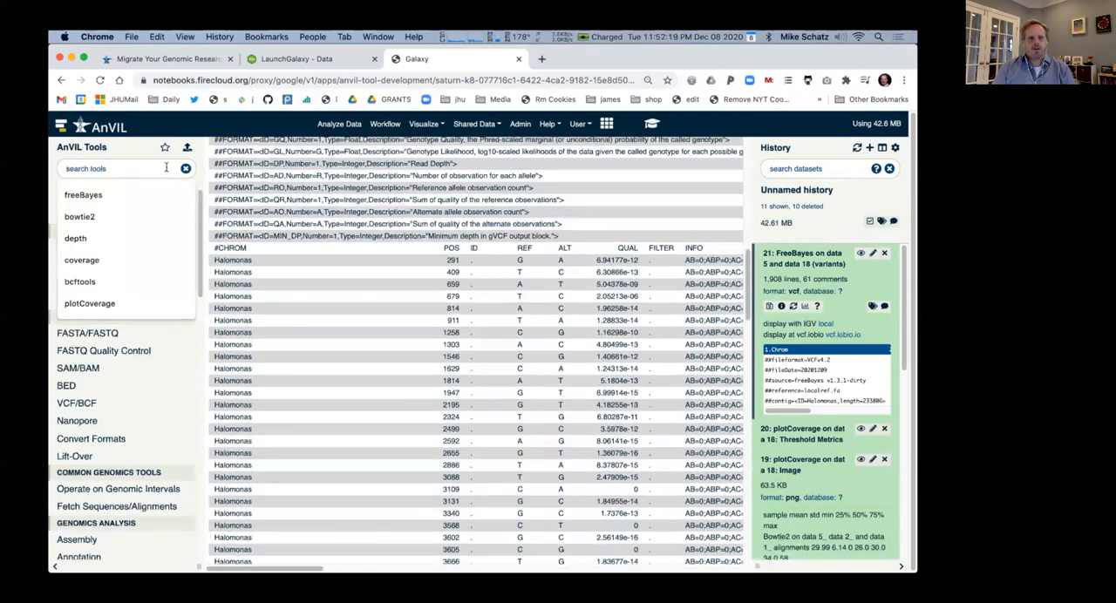
{"action": "type", "text": "bcttools"}
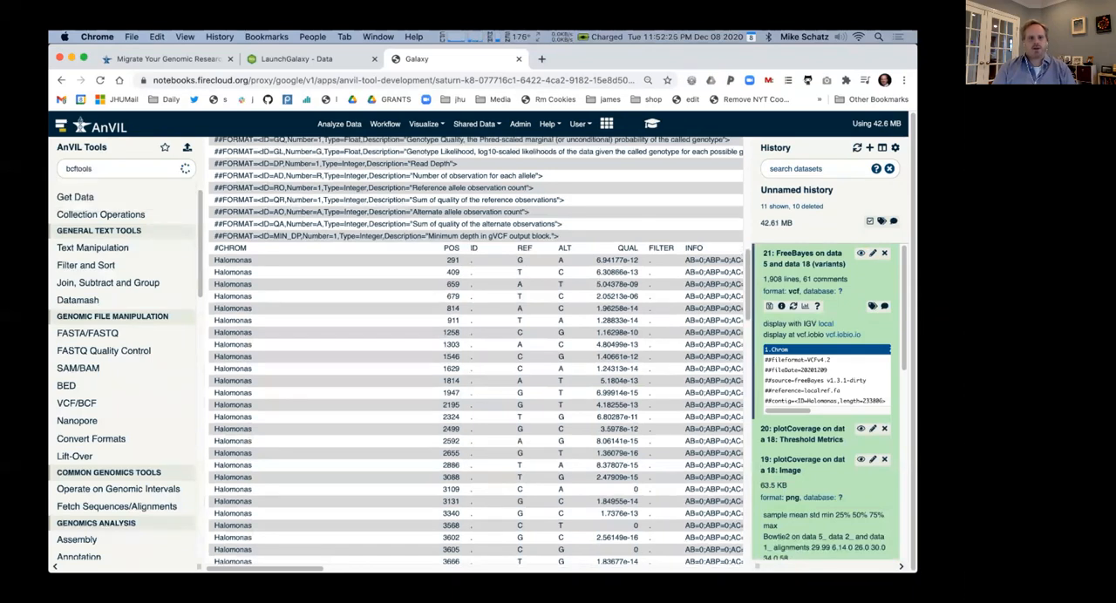
{"action": "scroll", "coordinate": [147, 384], "scroll_direction": "down", "scroll_amount": 5}
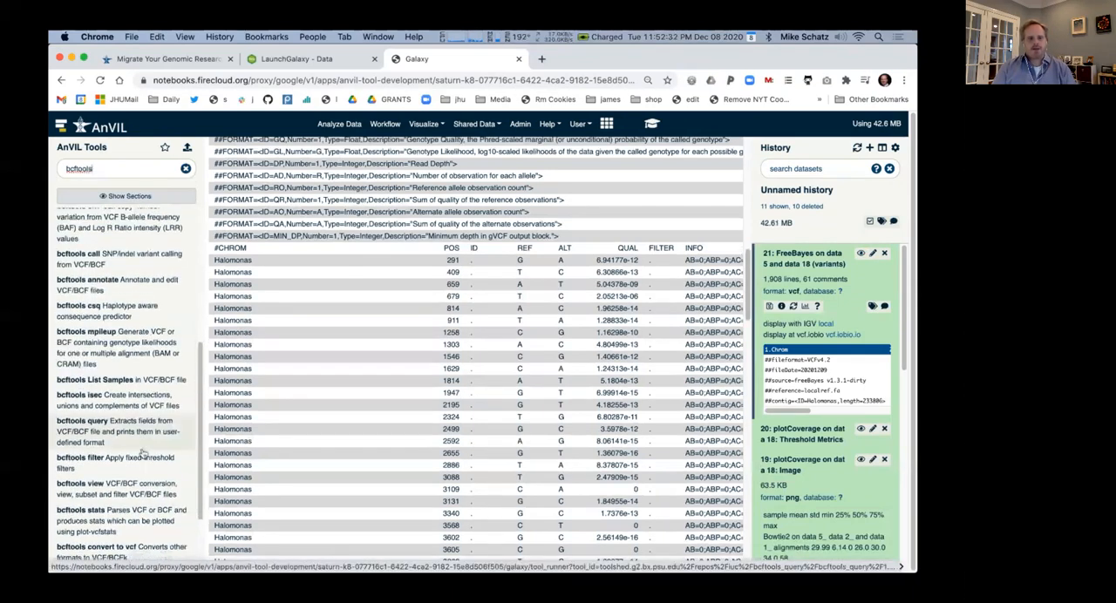
{"action": "left_click", "coordinate": [148, 516]}
{"action": "scroll", "coordinate": [366, 418], "scroll_direction": "down", "scroll_amount": 1}
{"action": "left_click", "coordinate": [366, 398]}
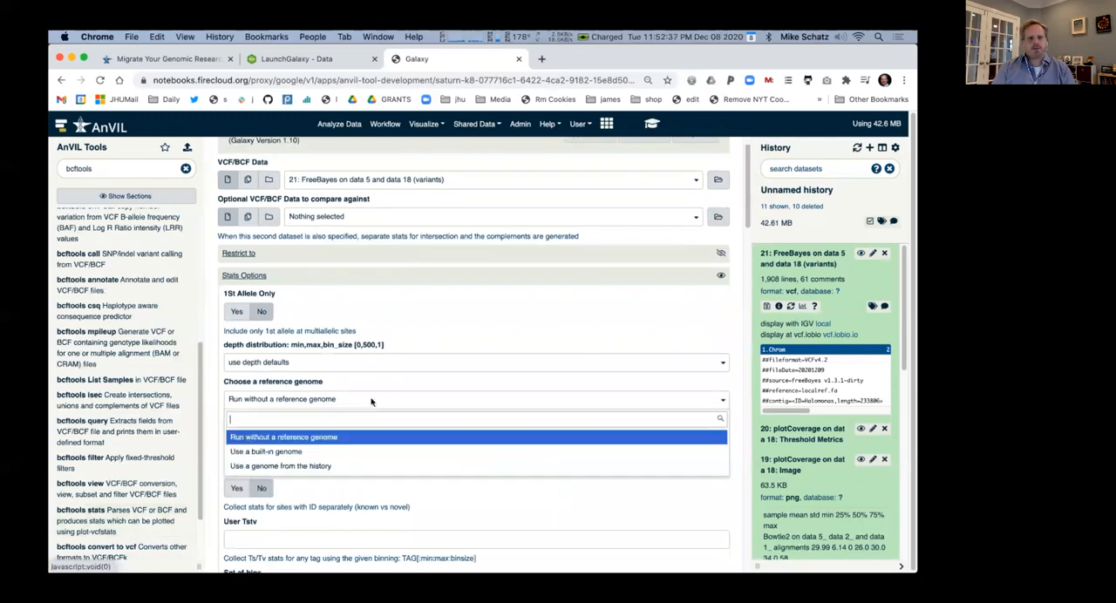
{"action": "left_click", "coordinate": [367, 462]}
{"action": "scroll", "coordinate": [367, 464], "scroll_direction": "down", "scroll_amount": 8}
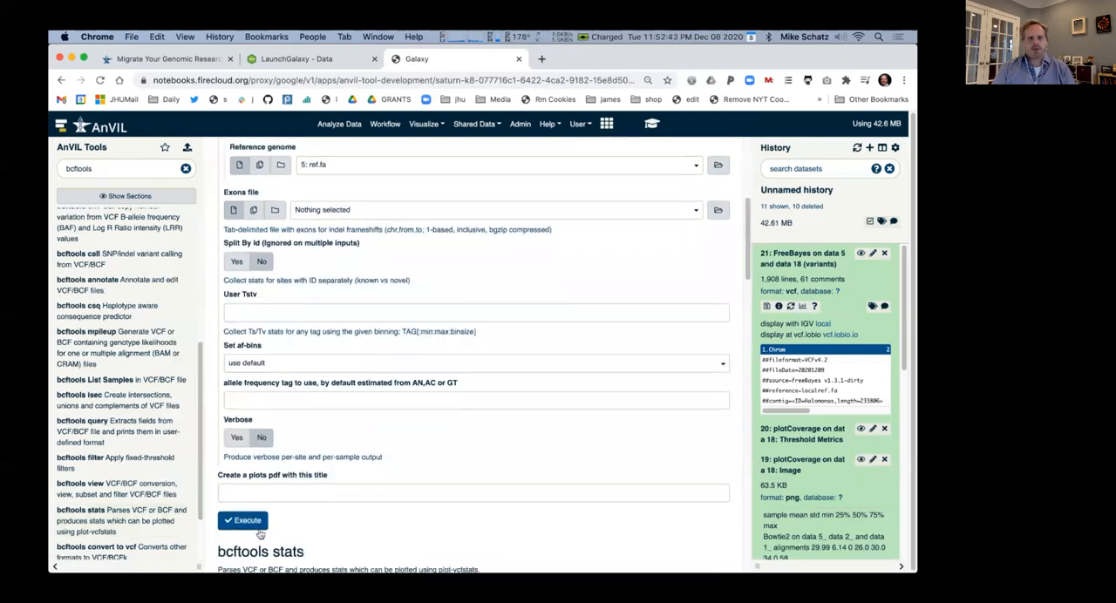
{"action": "left_click", "coordinate": [252, 528]}
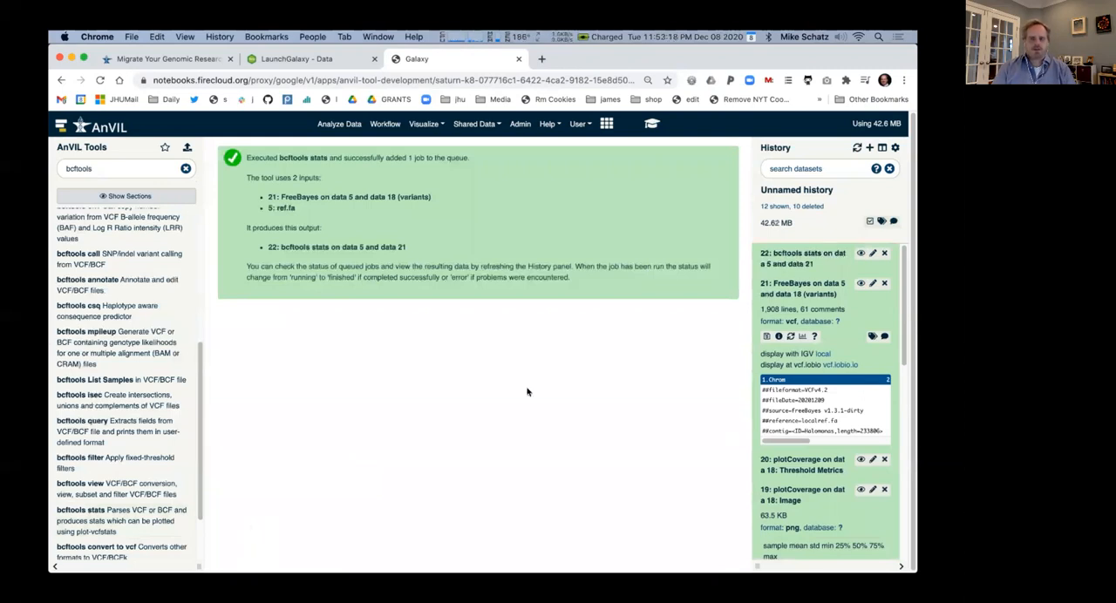
View the bcftools stats output and highlight the line giving the number of SNPs
{"action": "left_click", "coordinate": [791, 260]}
{"action": "left_click", "coordinate": [860, 253]}
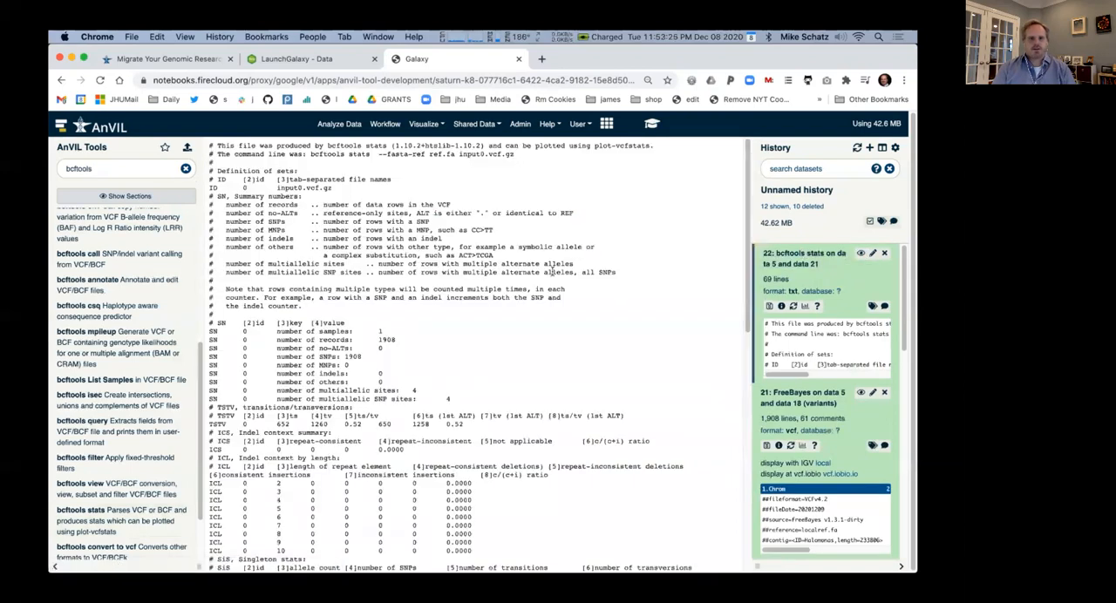
{"action": "scroll", "coordinate": [366, 344], "scroll_direction": "down", "scroll_amount": 1}
{"action": "left_click_drag", "start_coordinate": [363, 345], "coordinate": [261, 347]}
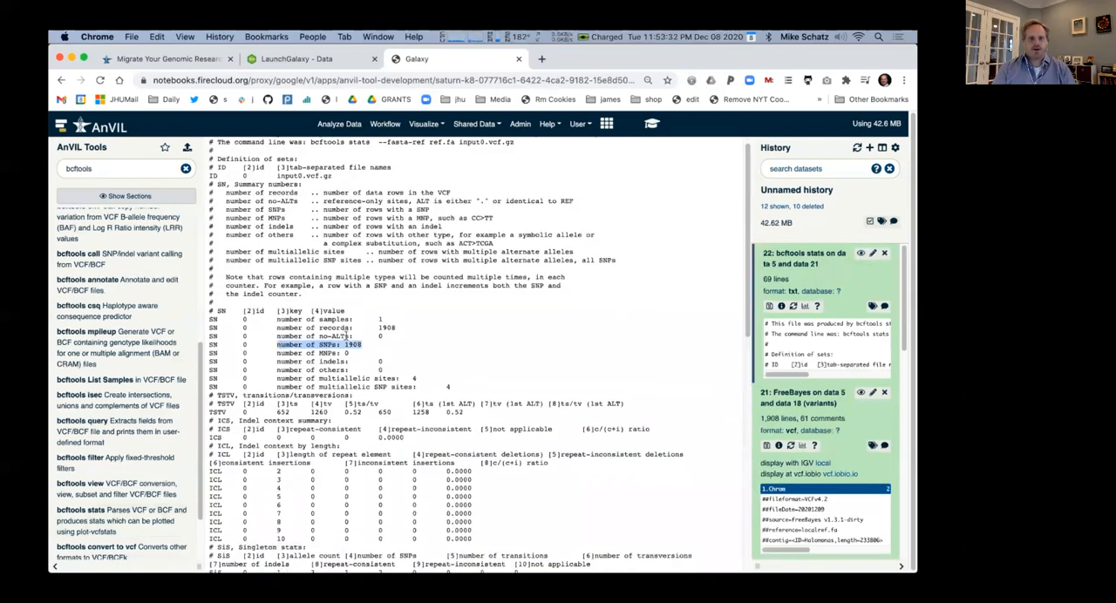
Download the bcftools stats and FreeBayes variants datasets, then close Galaxy to return to the LaunchGalaxy workspace
{"action": "left_click", "coordinate": [769, 306]}
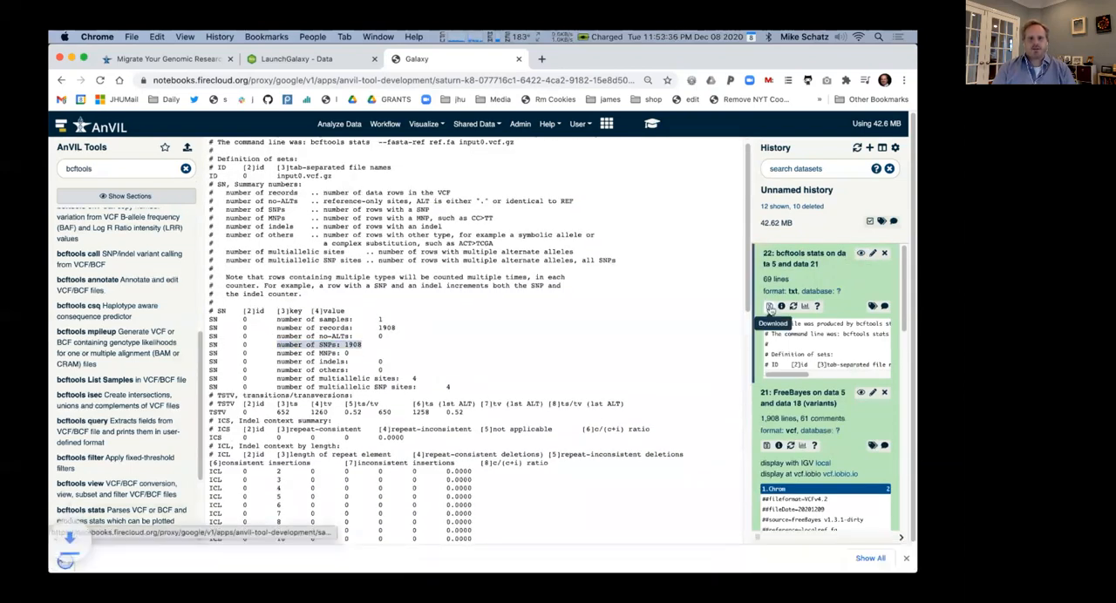
{"action": "left_click", "coordinate": [767, 447]}
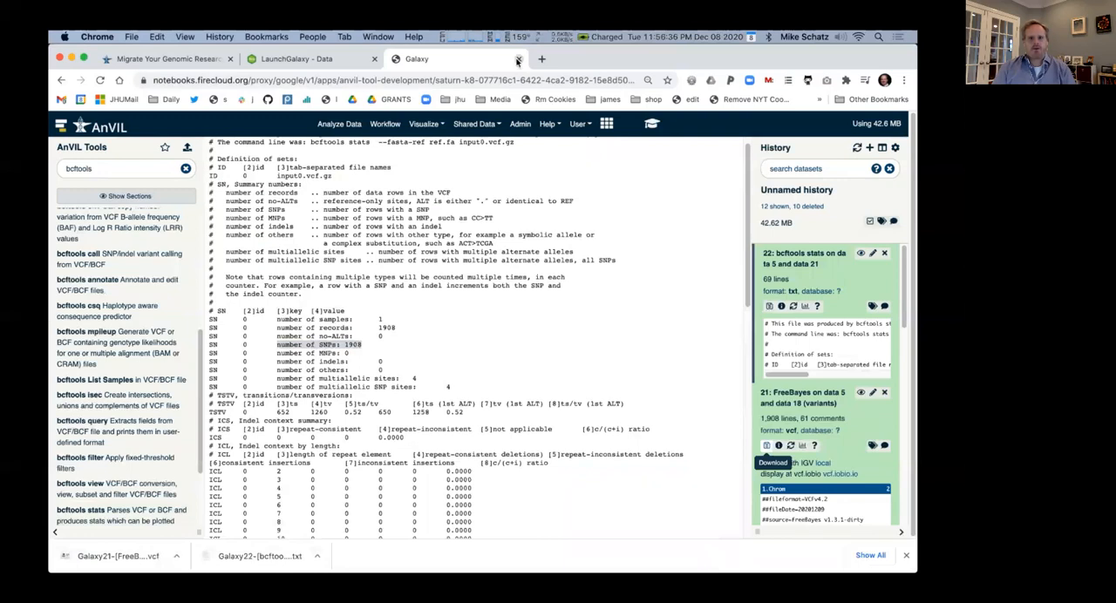
{"action": "left_click", "coordinate": [519, 58]}
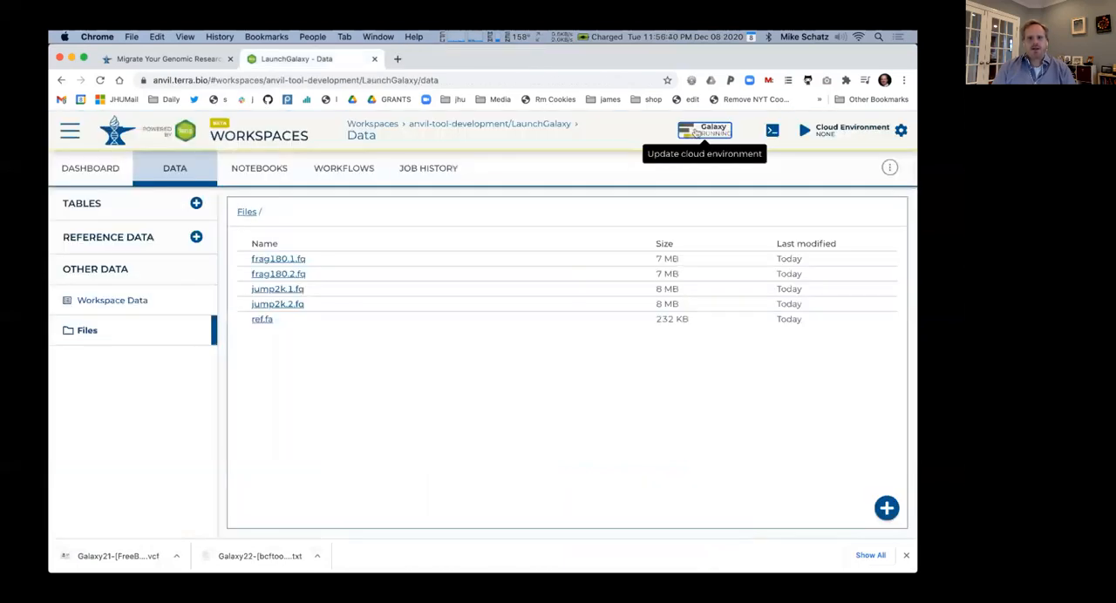
Delete the workspace's cloud environment for Galaxy
{"action": "left_click", "coordinate": [696, 131]}
{"action": "left_click", "coordinate": [542, 311]}
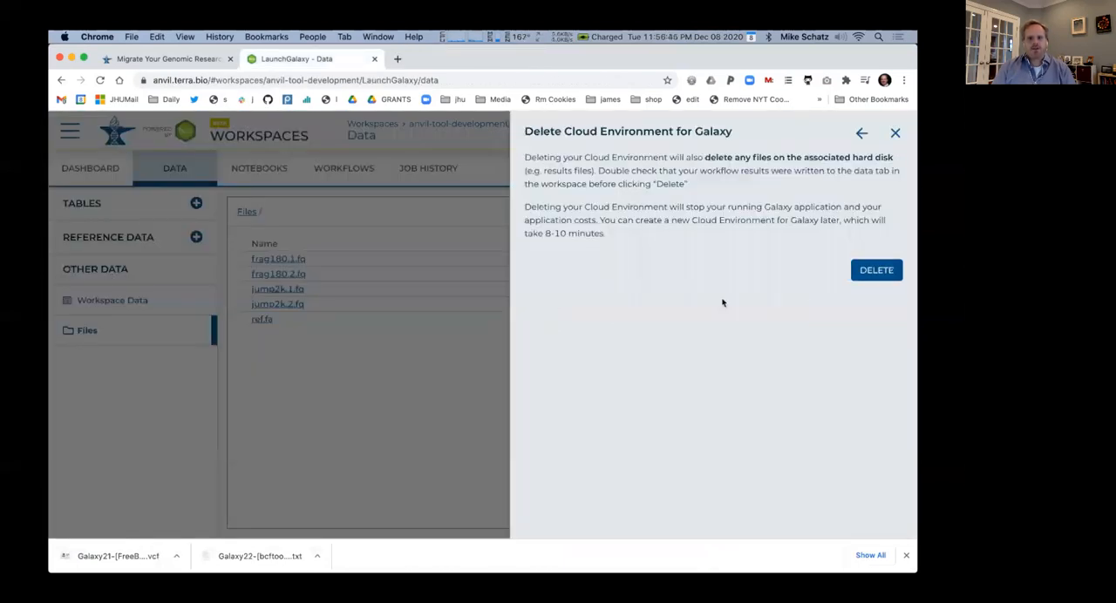
{"action": "left_click", "coordinate": [877, 270]}
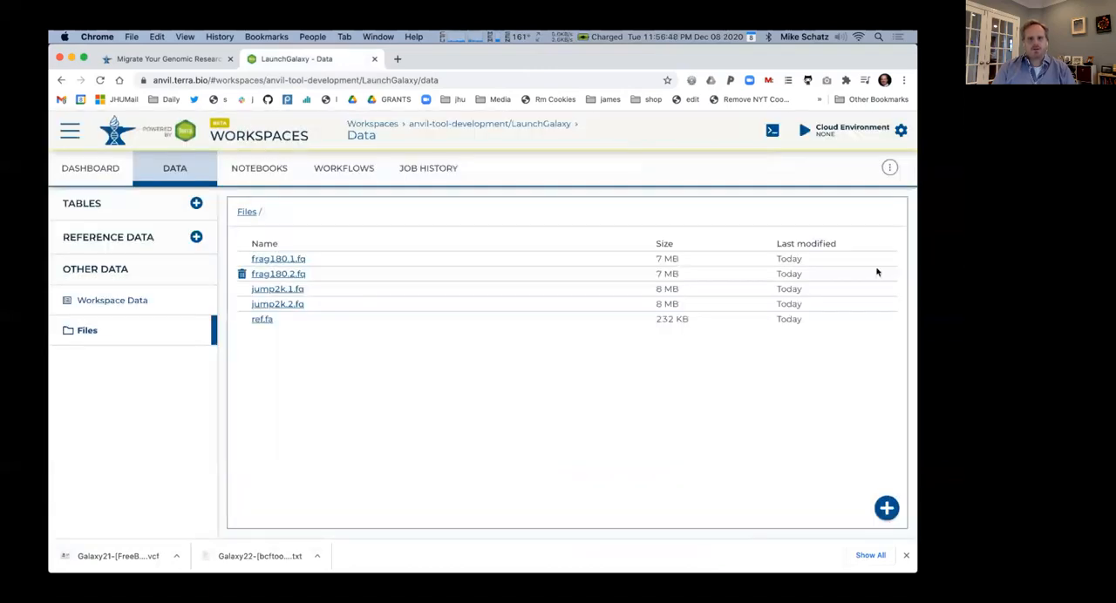